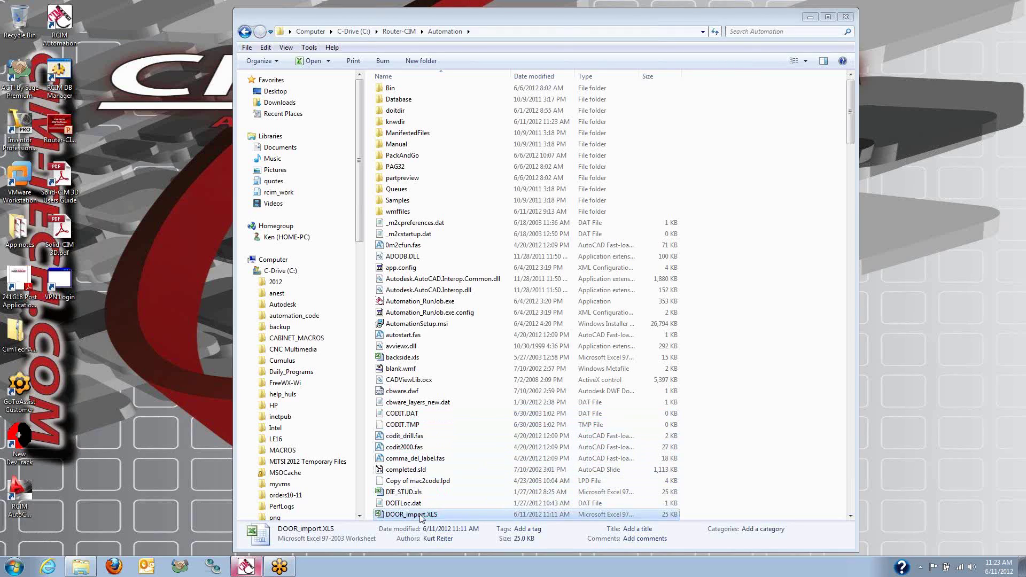
Open DOOR_import.XLS from the Automation folder in Excel
double_click(409, 514)
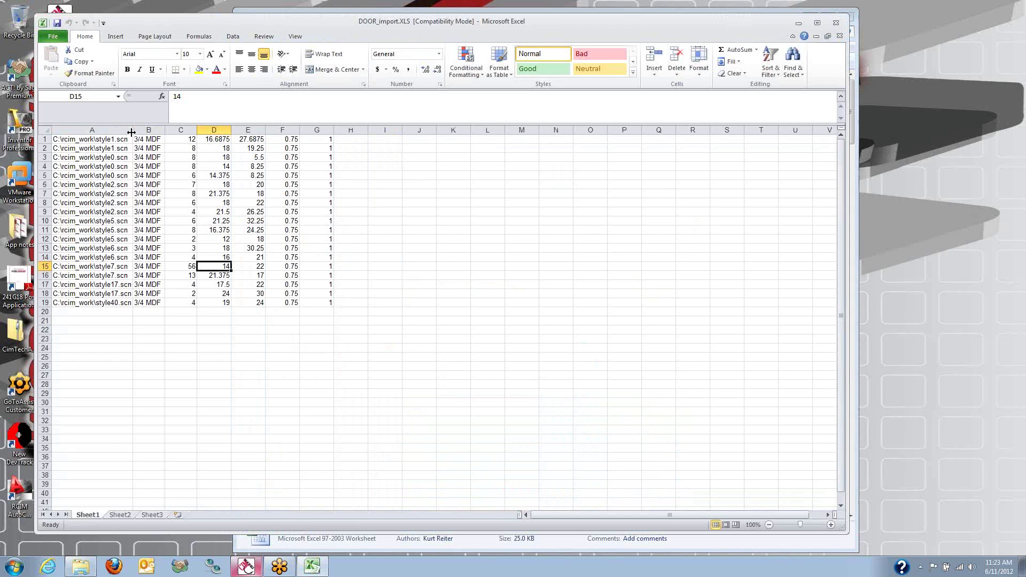
Review columns A–G: part paths, material, quantity, width, height, thickness and job values
click(91, 131)
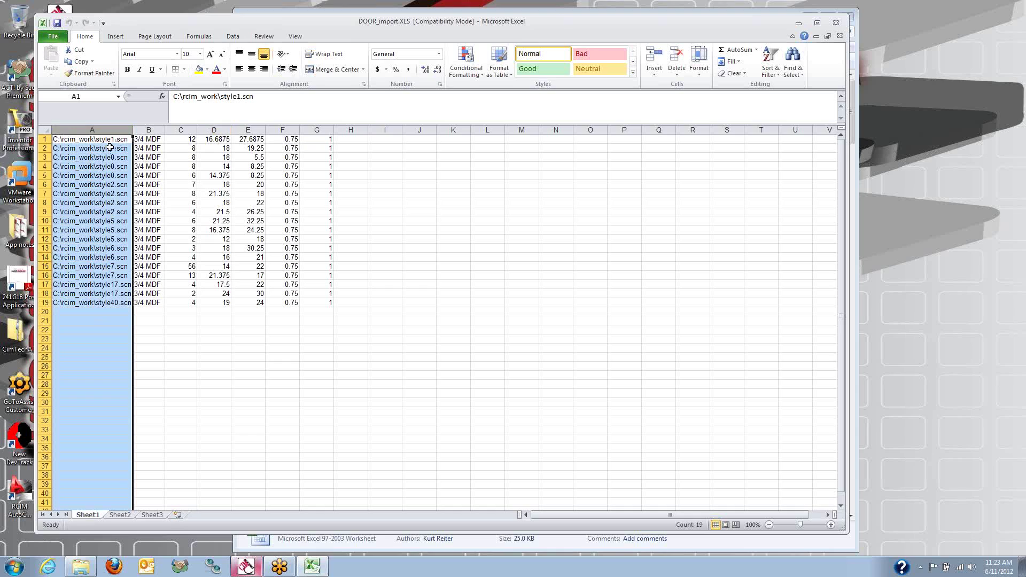
click(111, 141)
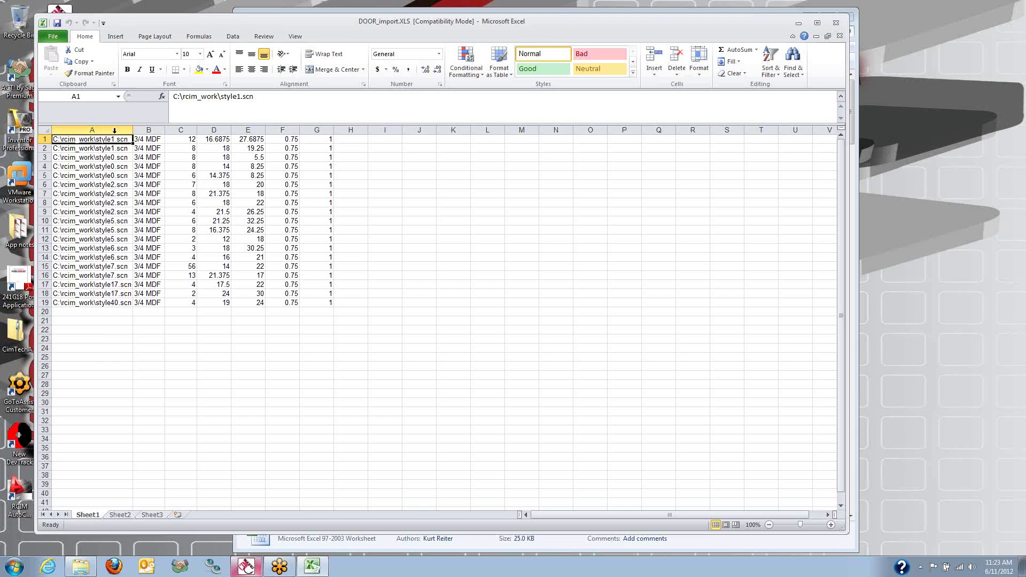
click(122, 129)
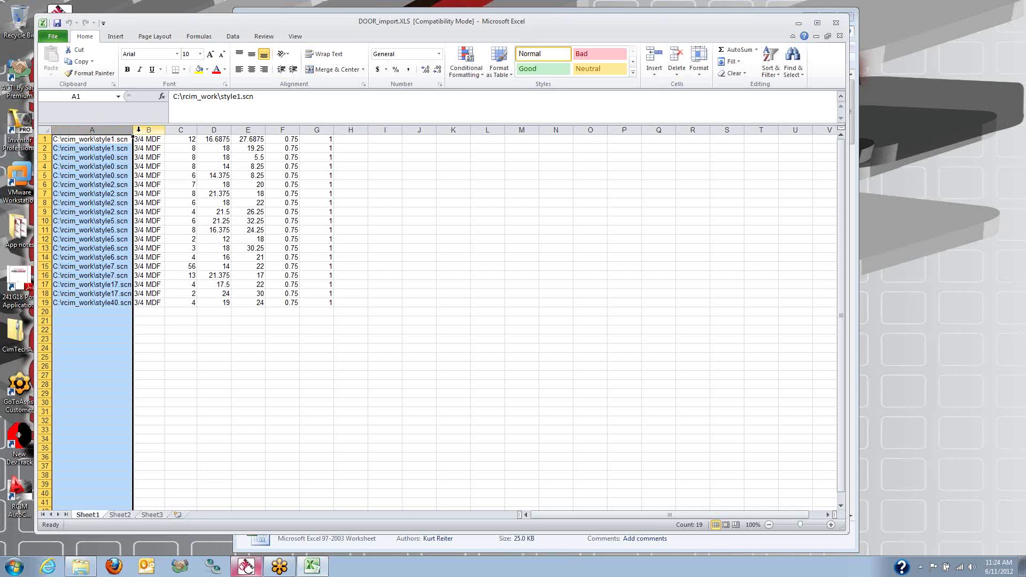
click(150, 129)
click(180, 130)
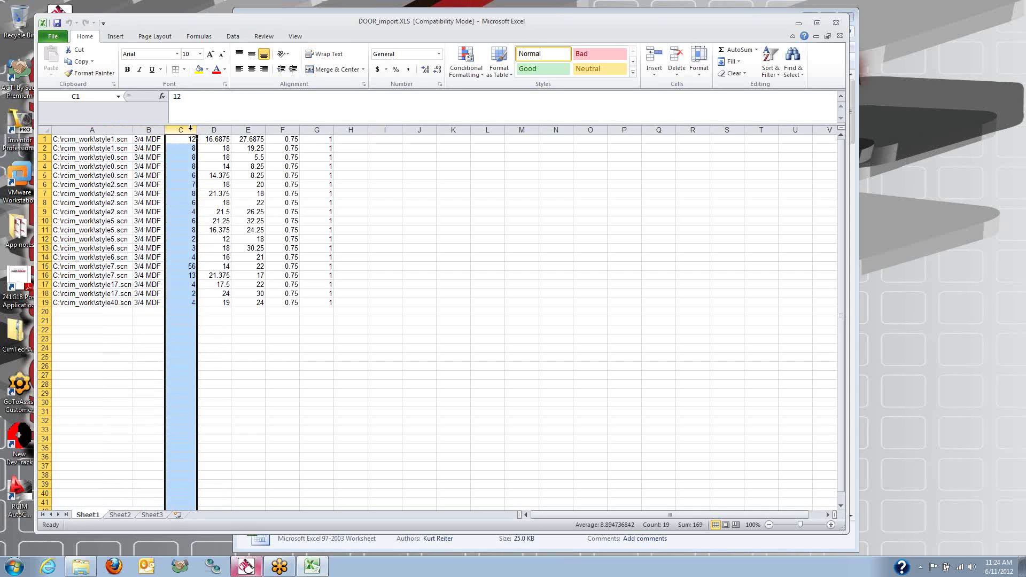
click(216, 129)
click(249, 130)
click(283, 130)
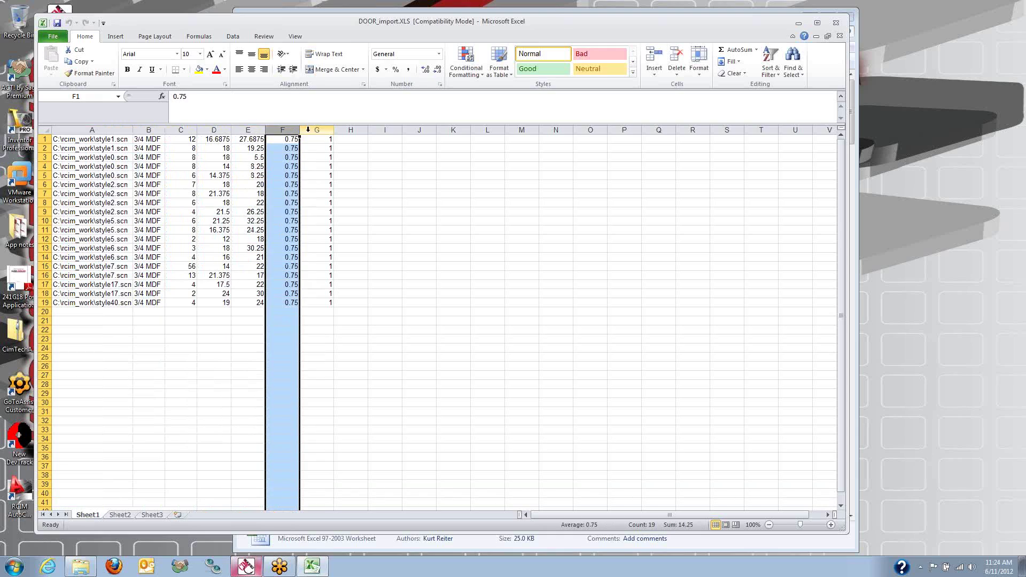
click(318, 129)
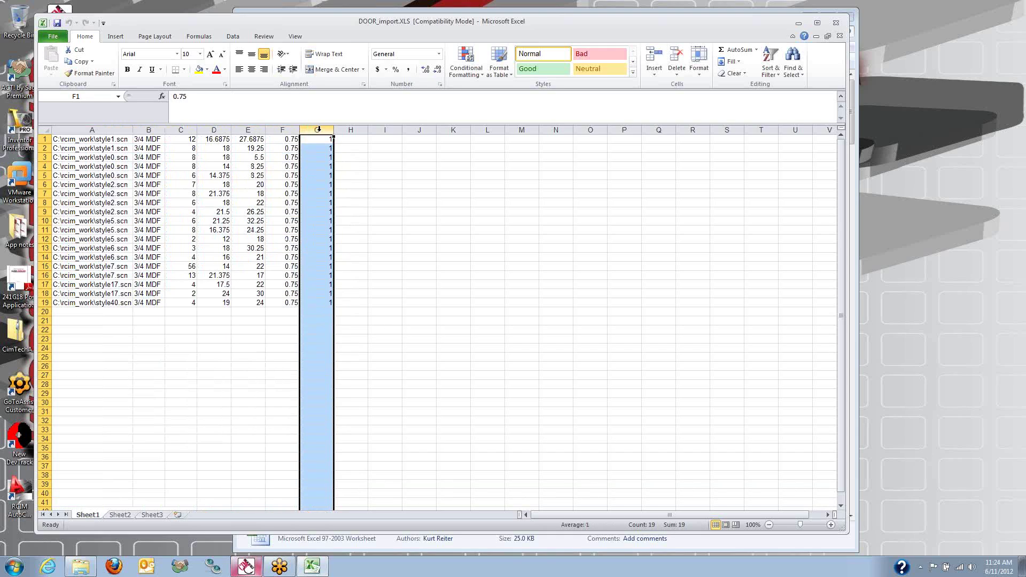
Confirm columns H through L are empty, then close the workbook
click(358, 130)
click(385, 130)
click(420, 129)
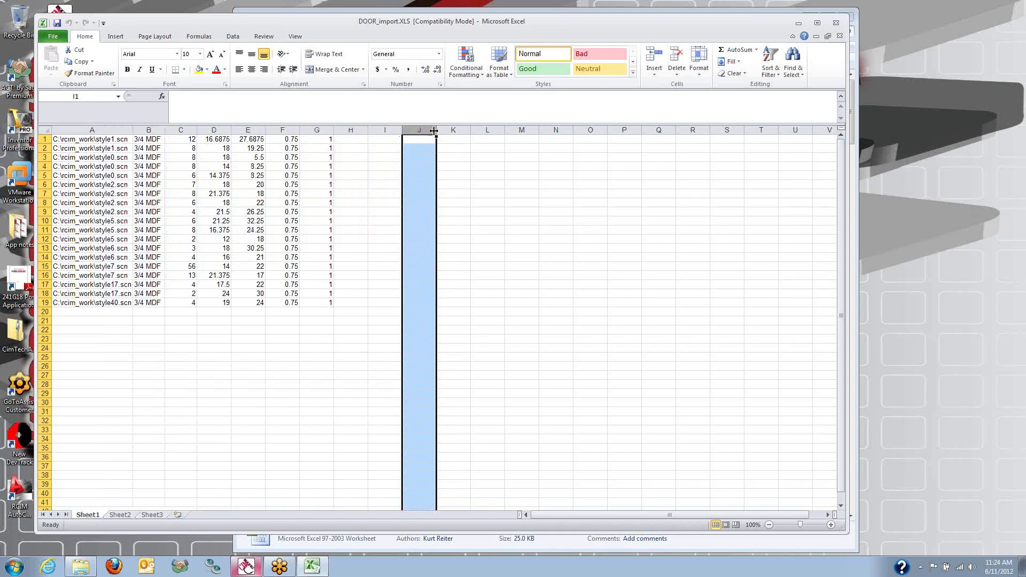
click(454, 130)
click(490, 129)
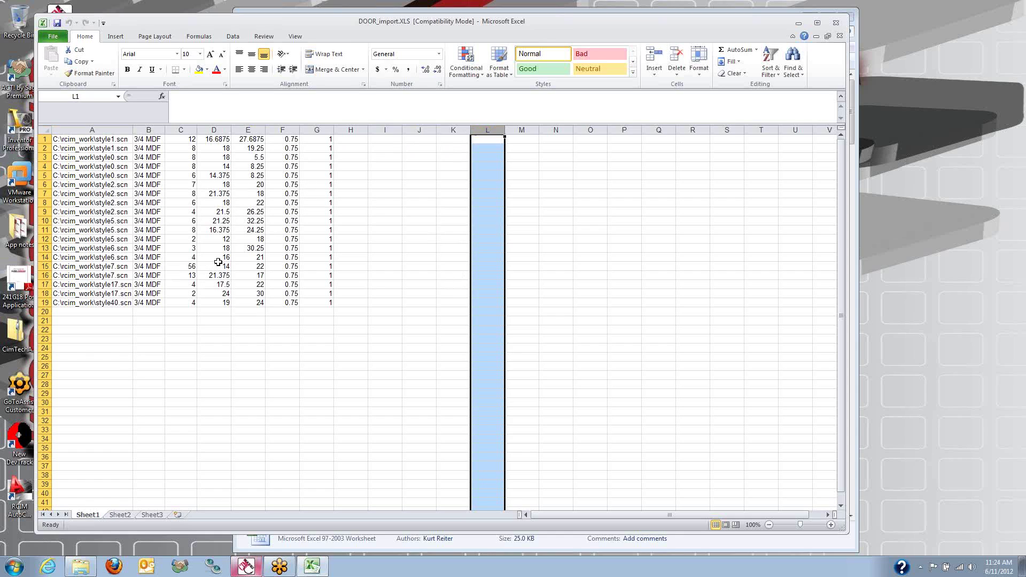
click(836, 23)
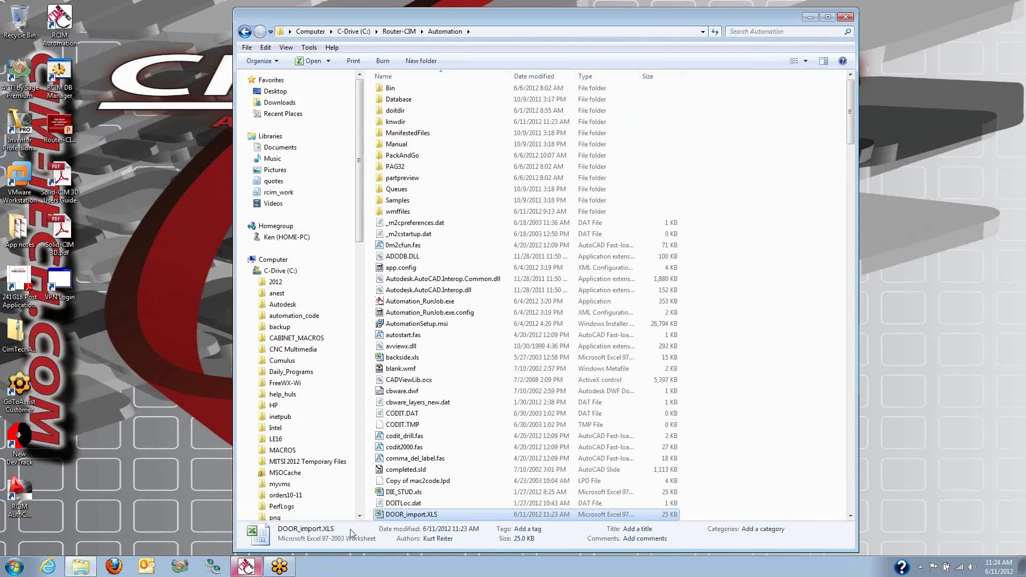
Switch to Router-CIM and start the Comma-delimited and Excel import wizard
click(246, 566)
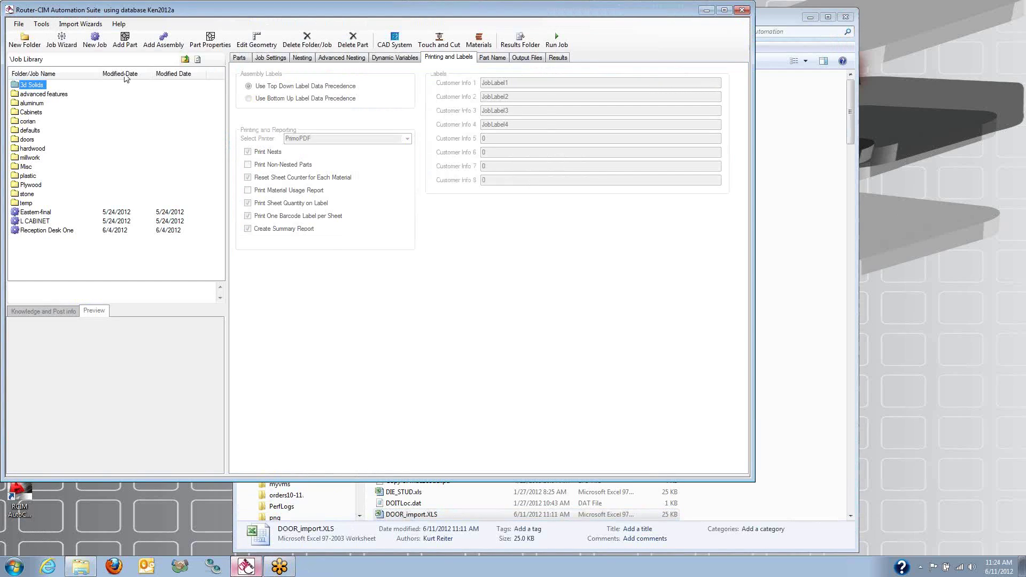
click(81, 24)
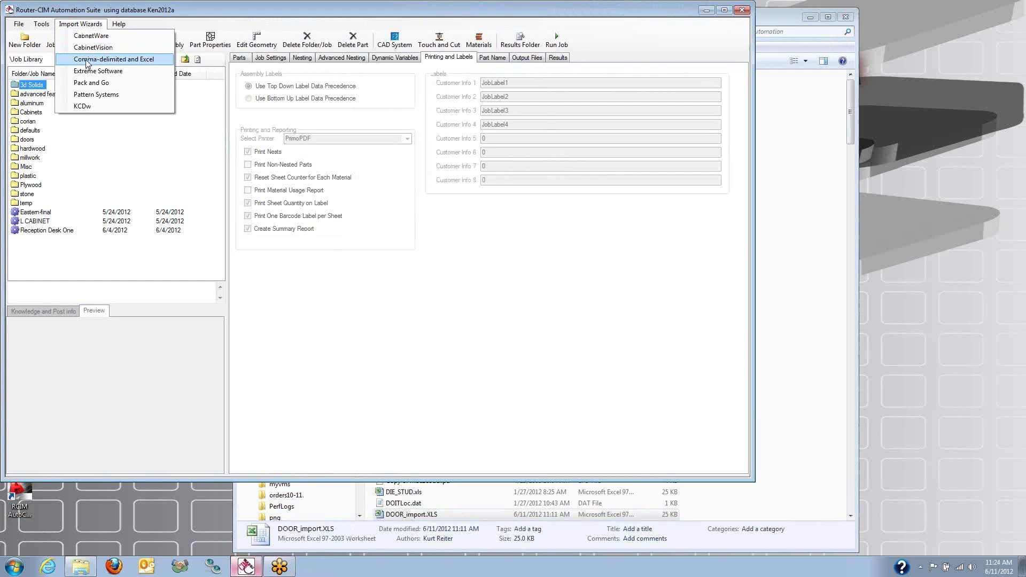
click(142, 61)
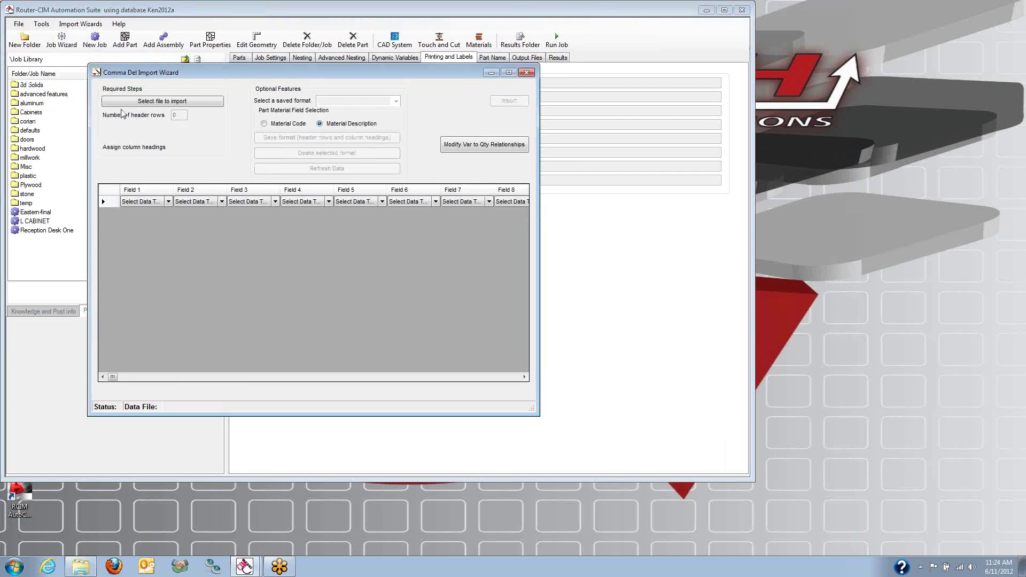
Load DOOR_import.XLS and convert its Sheet1$ into xl2csv.csv in the wizard
click(143, 102)
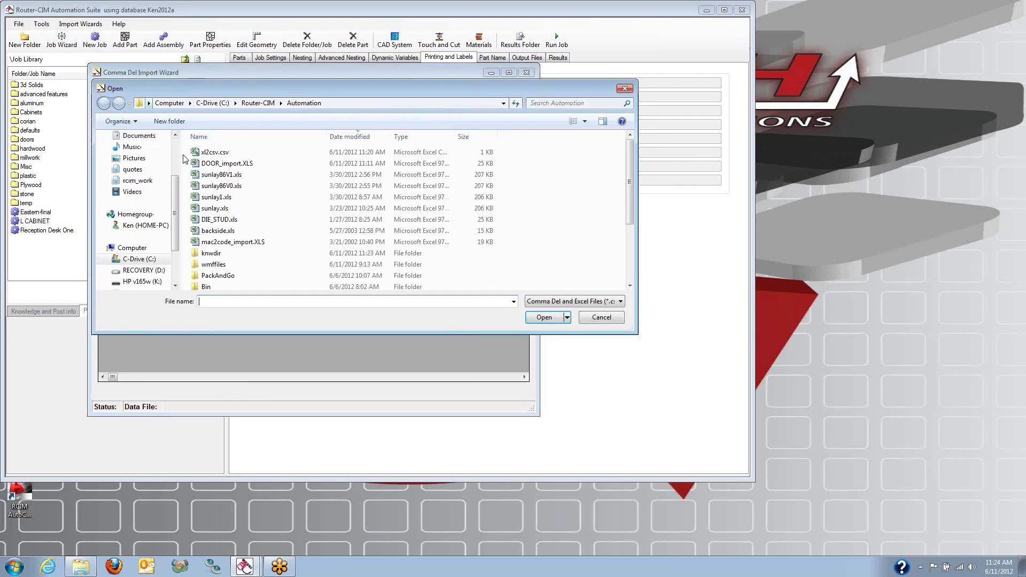
click(224, 165)
click(551, 317)
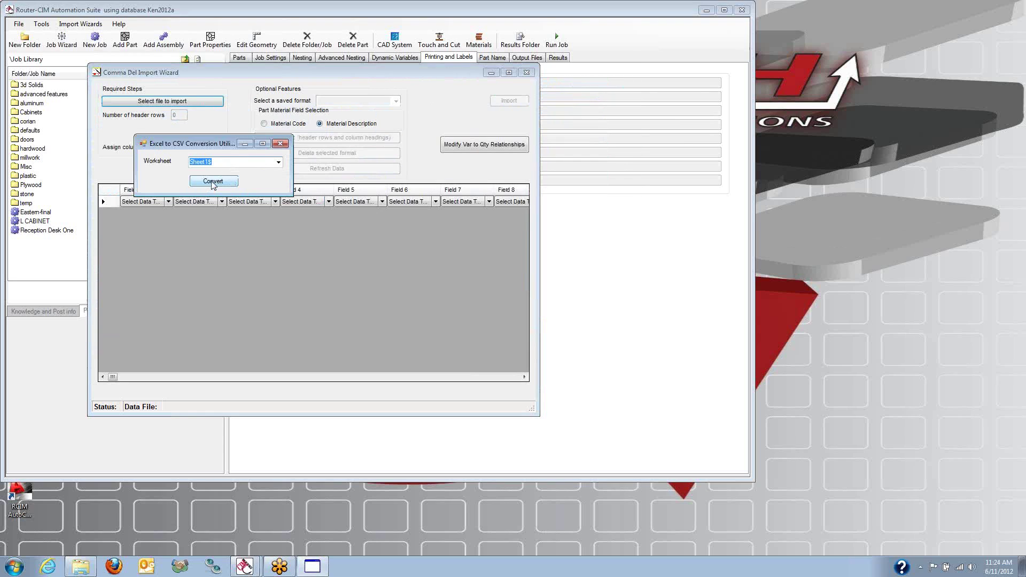
click(213, 182)
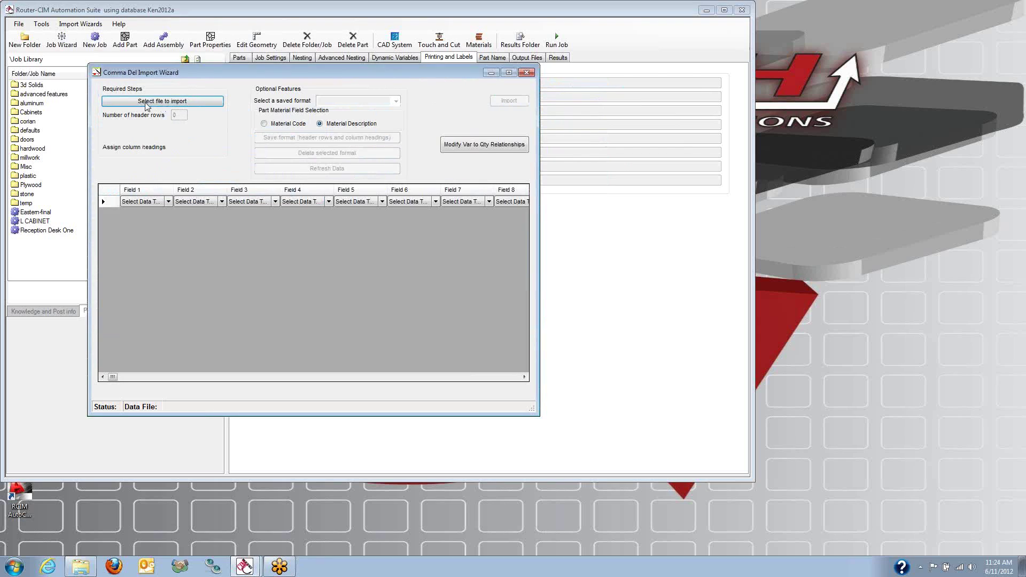
Set Field 1 to Part Name and Field 2 to Part Material
click(163, 202)
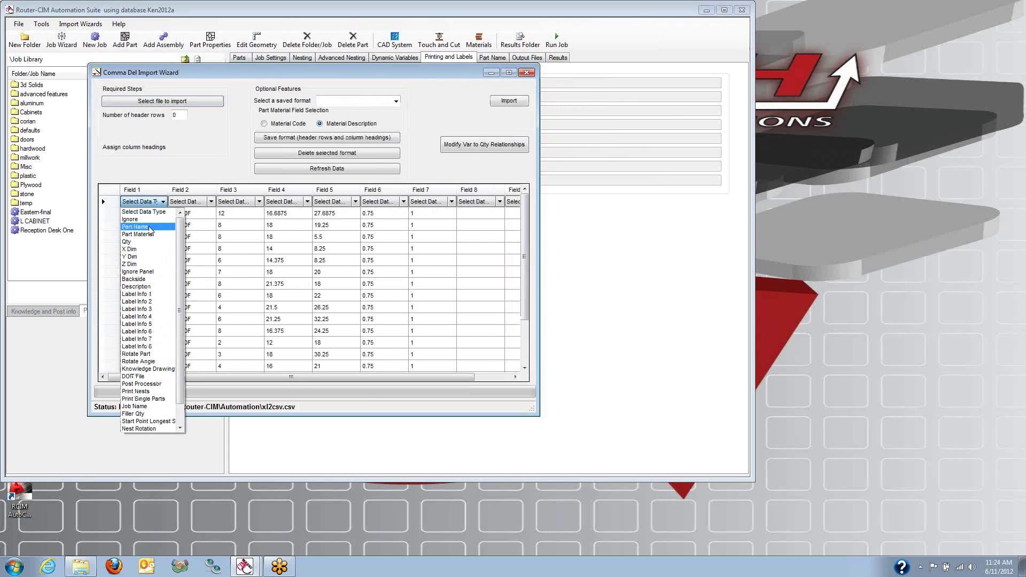
scroll(155, 241, down, 1)
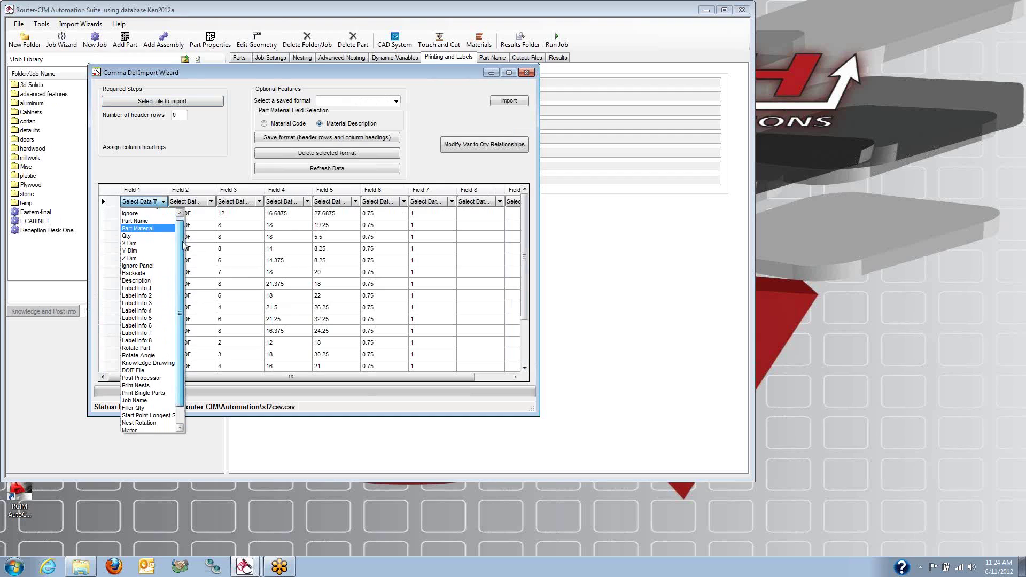
scroll(160, 256, up, 1)
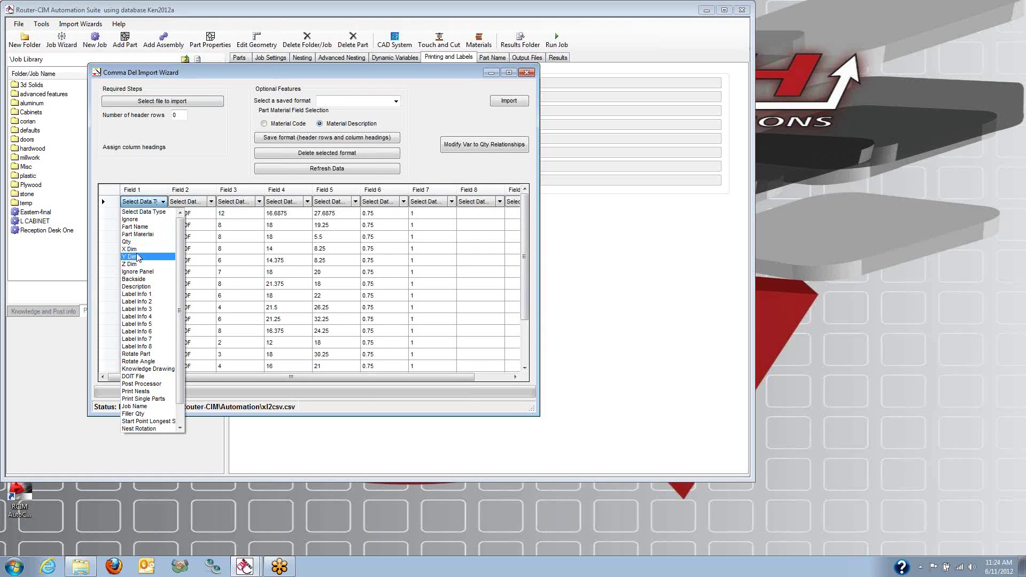
click(135, 228)
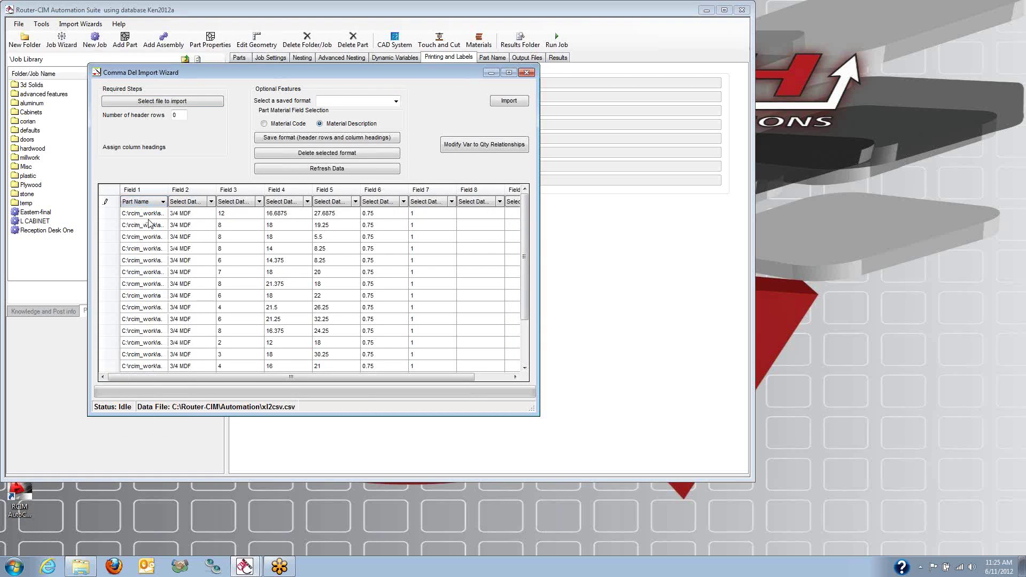
click(212, 202)
click(187, 235)
Set Fields 3–7 to Qty, X Dim, Y Dim, Z Dim and Job Name
key(q)
key(x)
click(334, 205)
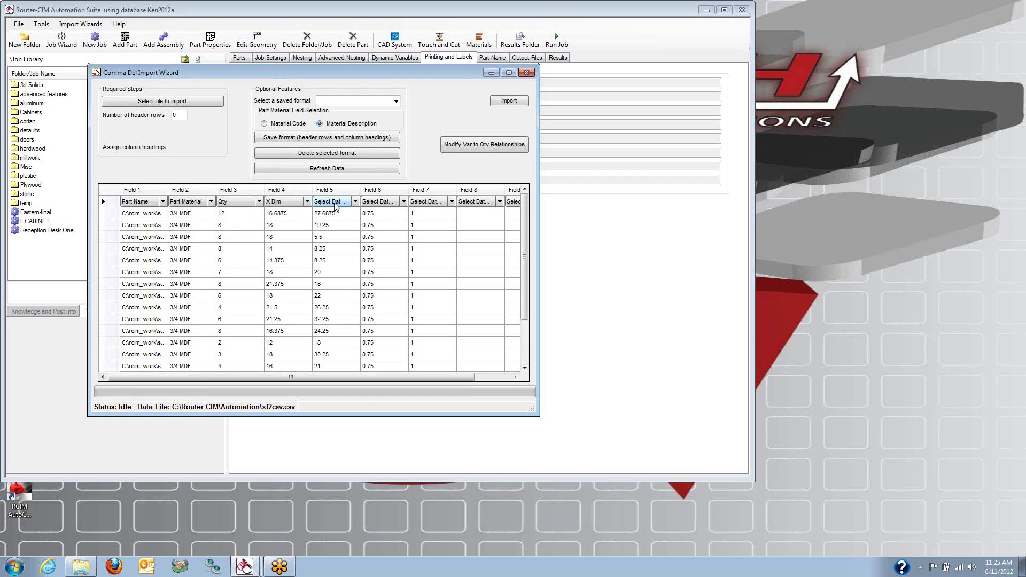
key(y)
click(389, 207)
key(z)
click(433, 206)
key(j)
Refresh the data with the new headings and import the parts as a new job
click(332, 170)
click(396, 101)
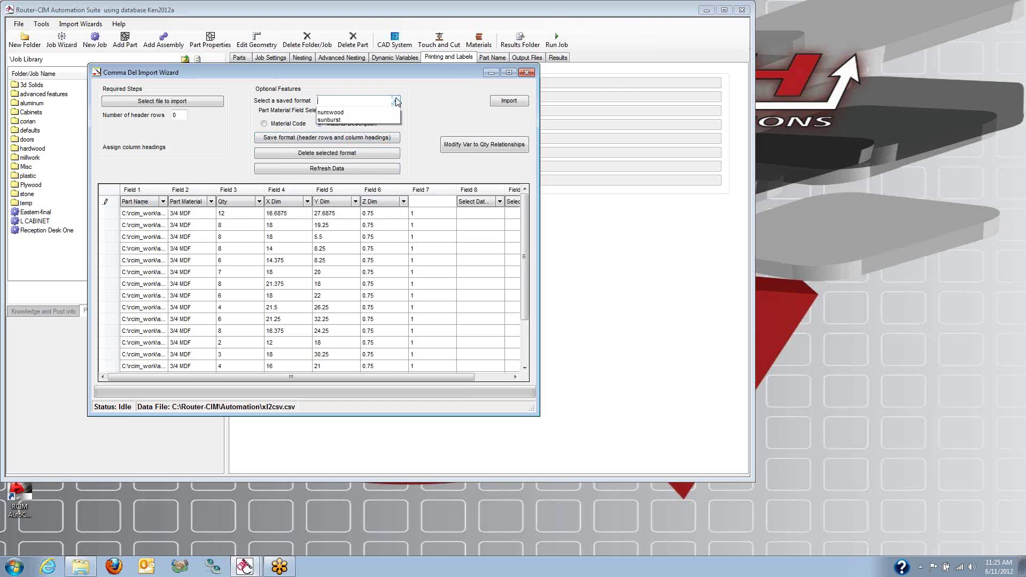
click(396, 101)
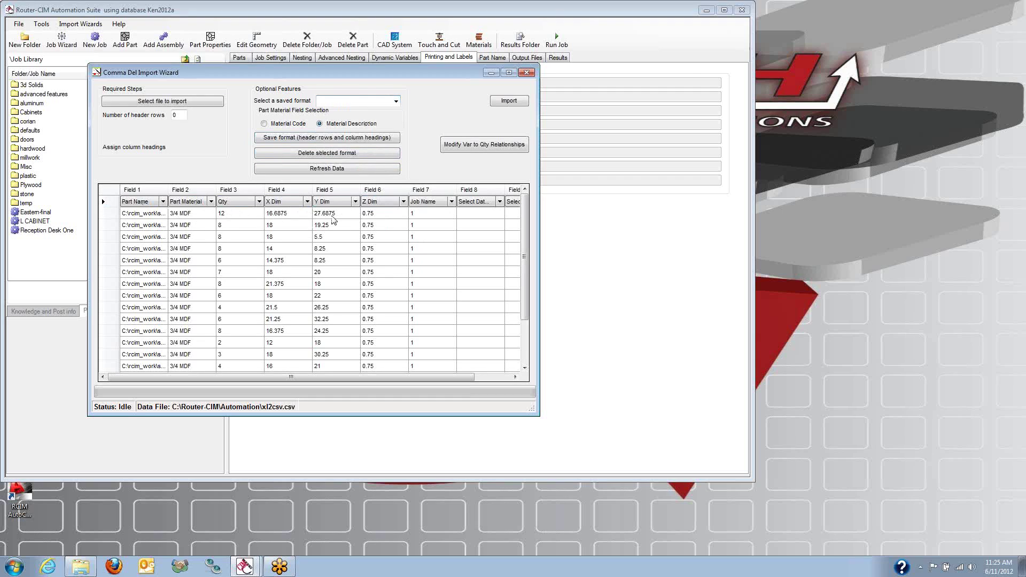
click(509, 100)
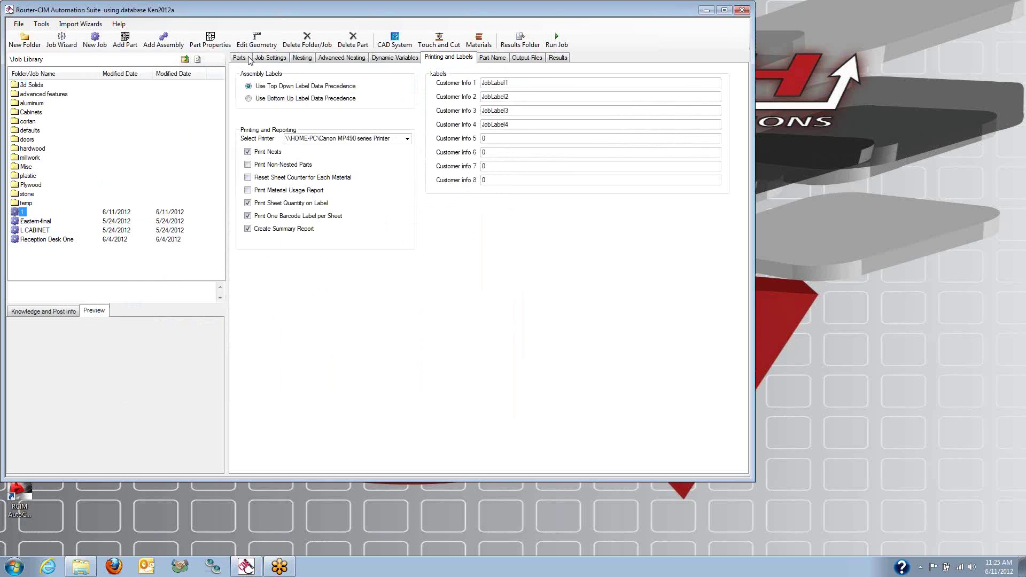
Show the job's parts list and preview the style1.scn and style2.scn doors
click(240, 58)
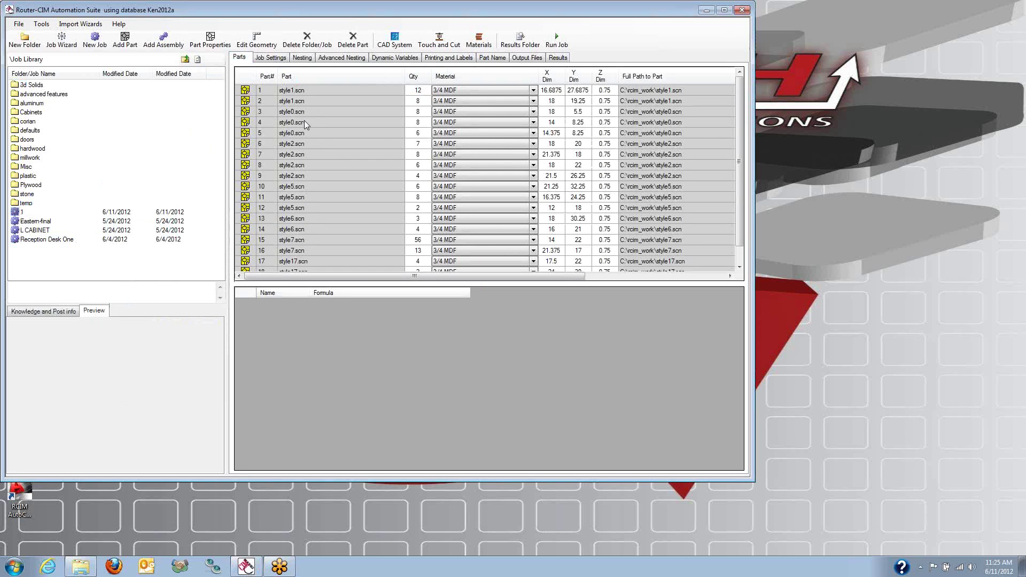
click(302, 101)
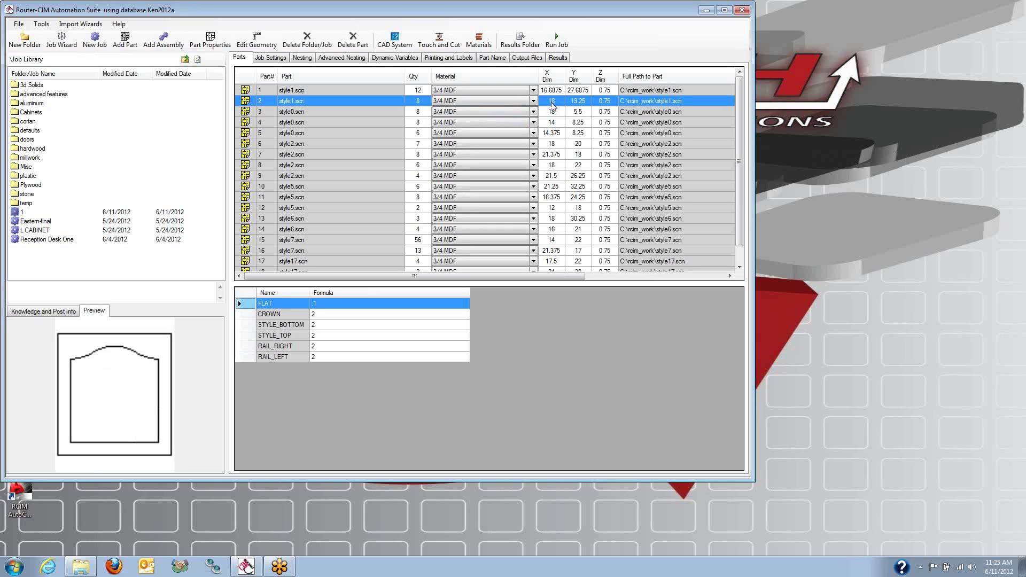
click(428, 94)
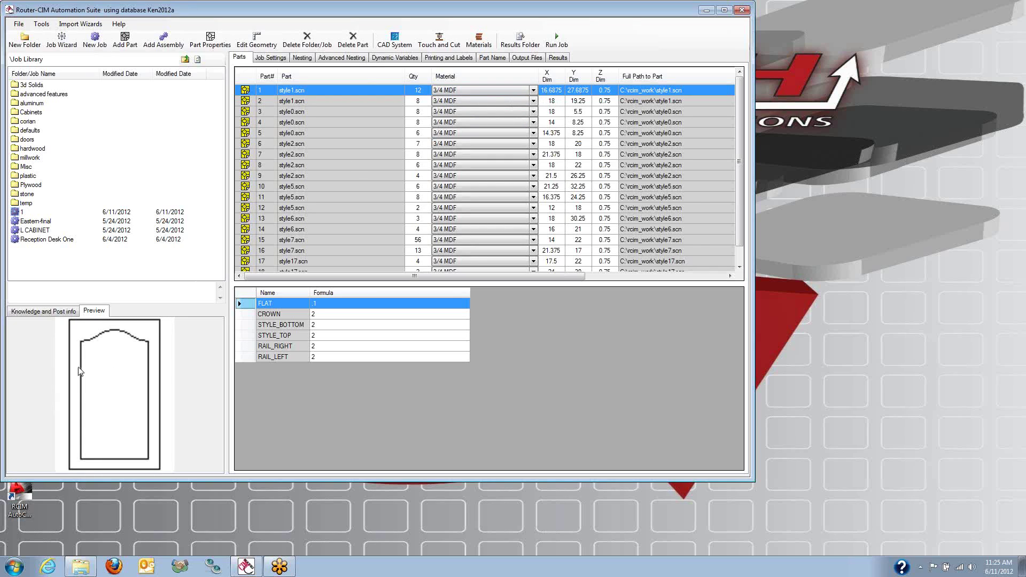
click(307, 143)
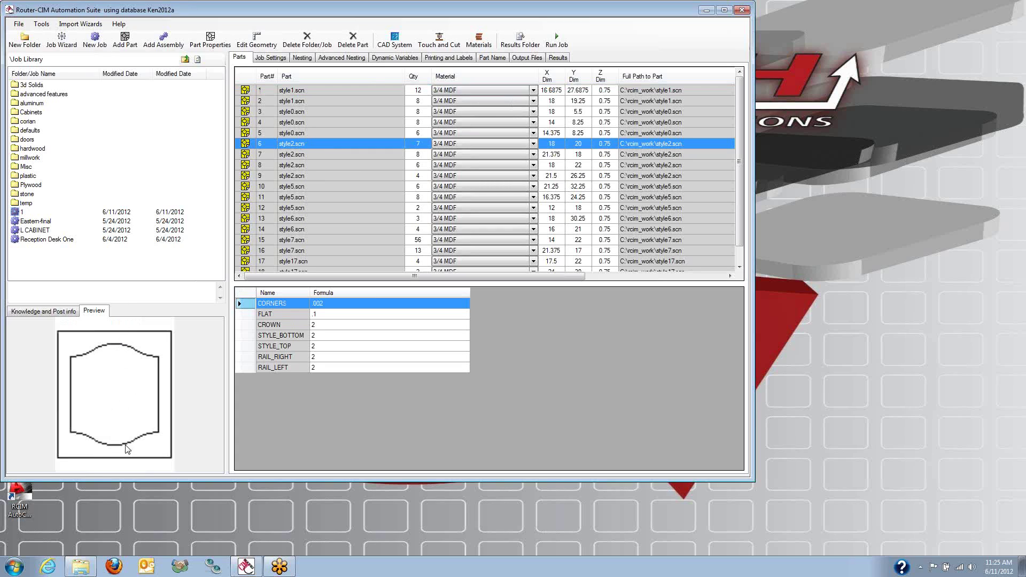
click(307, 155)
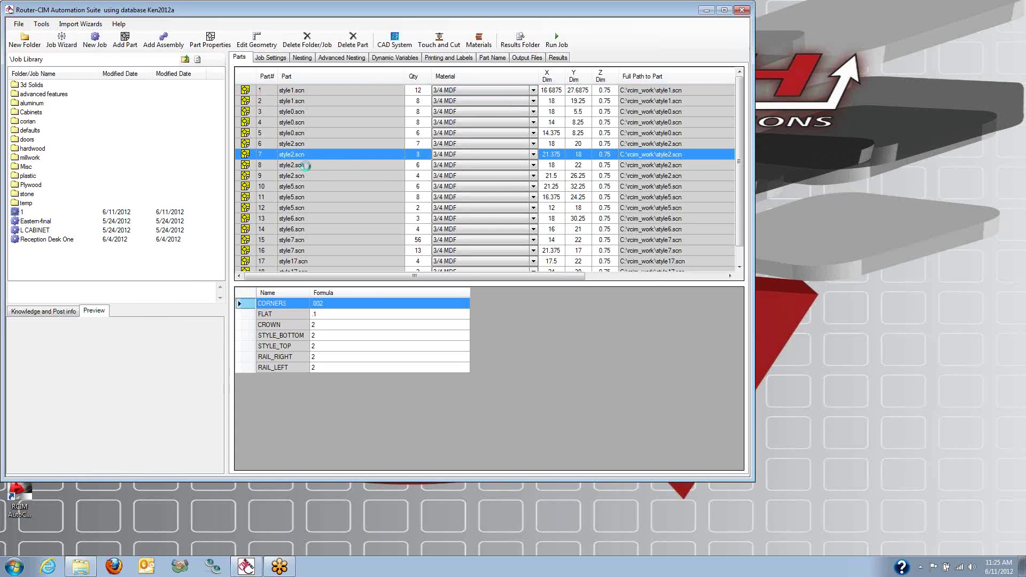
click(306, 165)
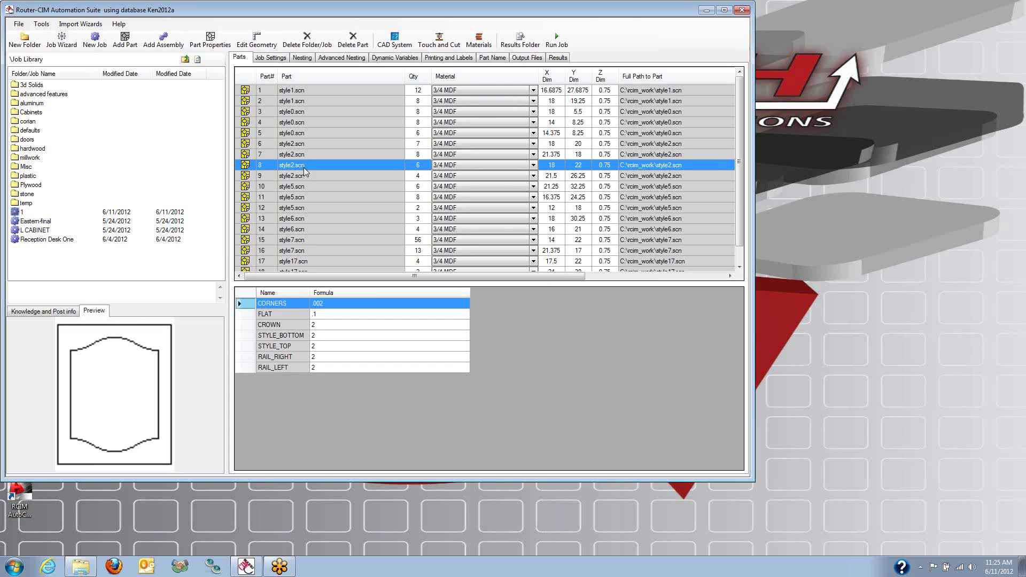
click(348, 175)
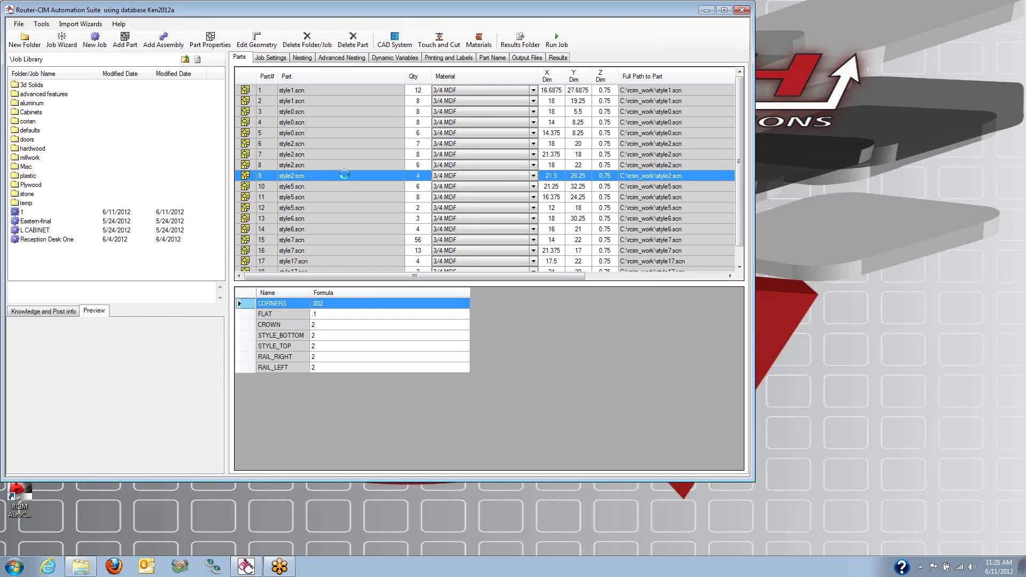
Preview the style6.scn part, then the style17.scn arched door with its formula variables
click(332, 228)
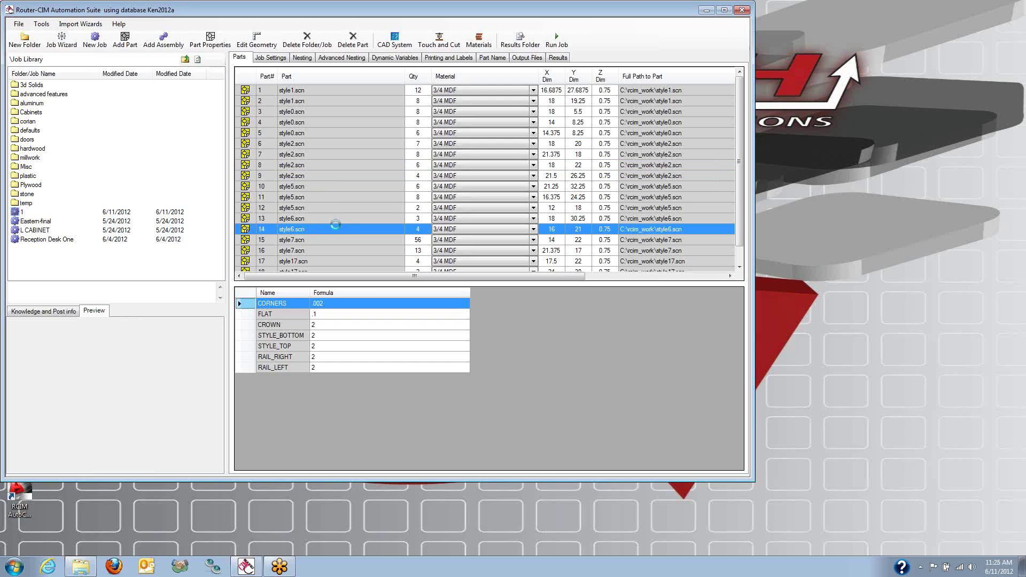
scroll(340, 189, down, 1)
click(305, 240)
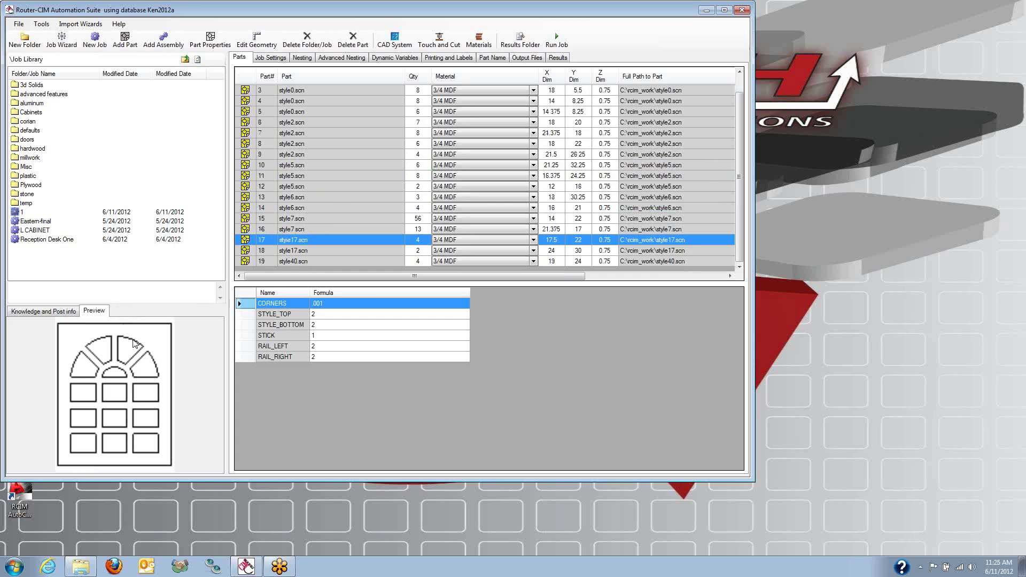
Show Advanced Nesting: spacing 1.1 and 1.2, 3 layouts per row, Common Line bridging
click(334, 58)
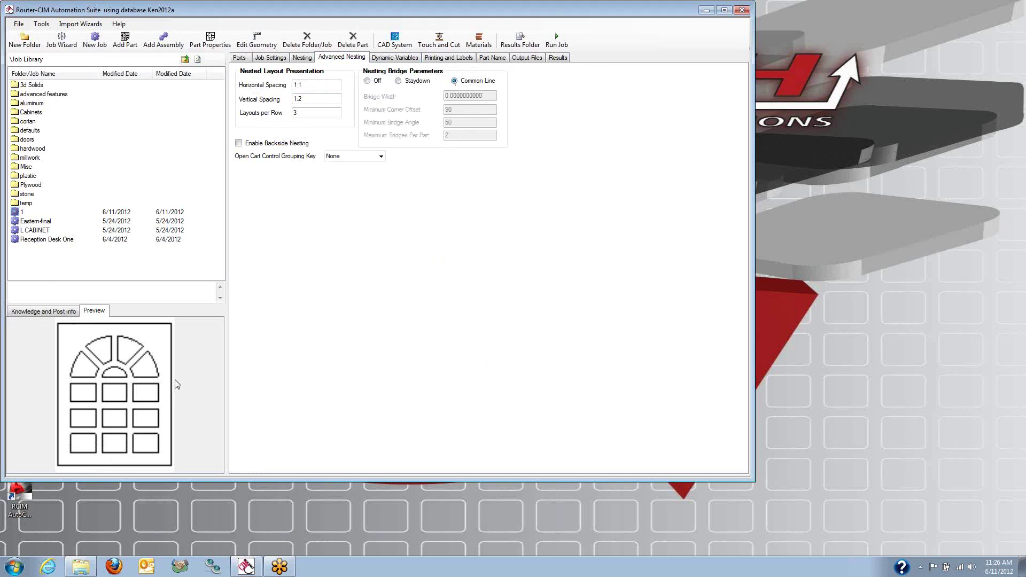
Run the door job so AutoCAD processes every part's geometry
click(557, 42)
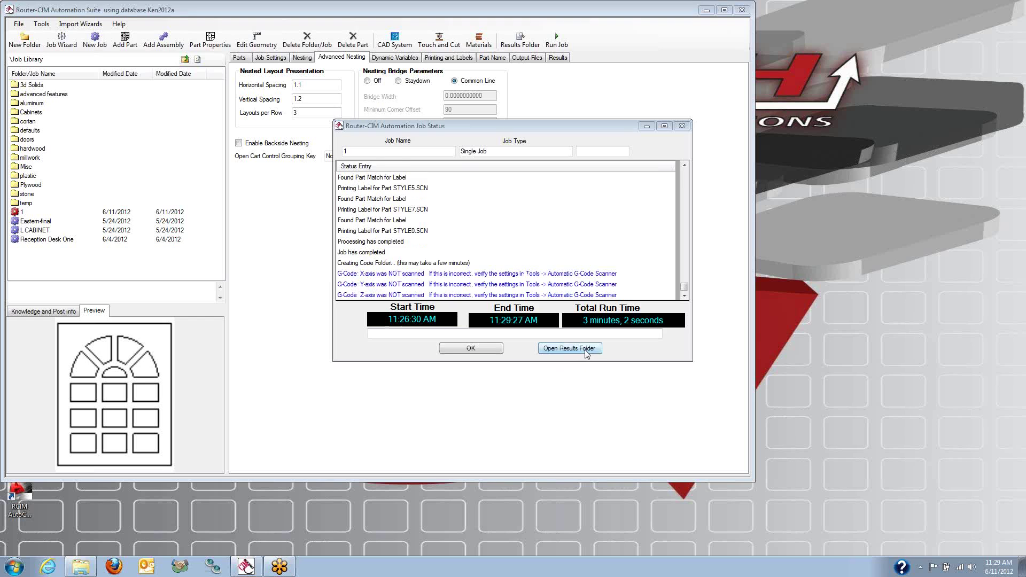
Open the finished job's results folder and the first nested sheet, MDF75_1.pdf
click(583, 352)
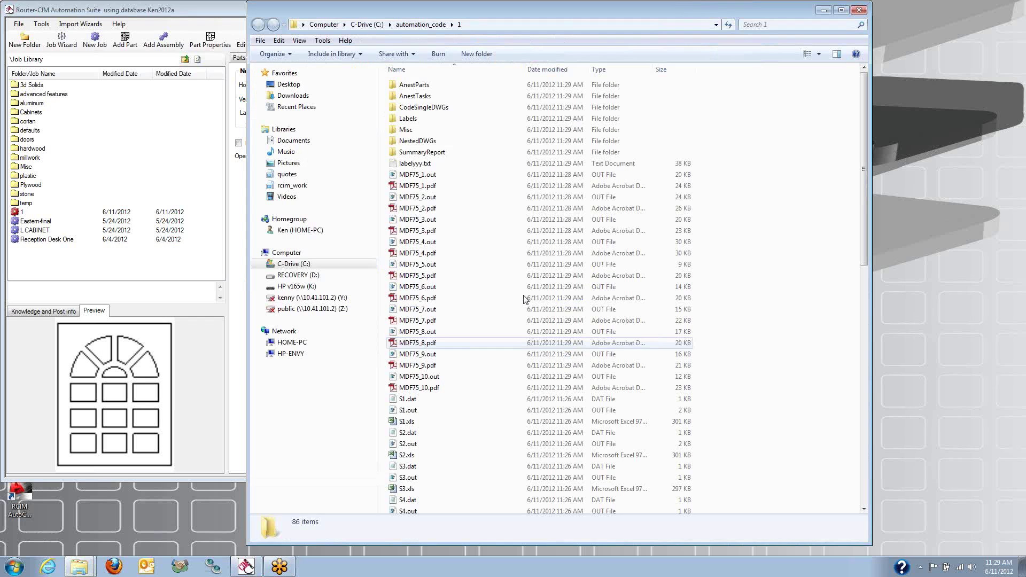
double_click(417, 186)
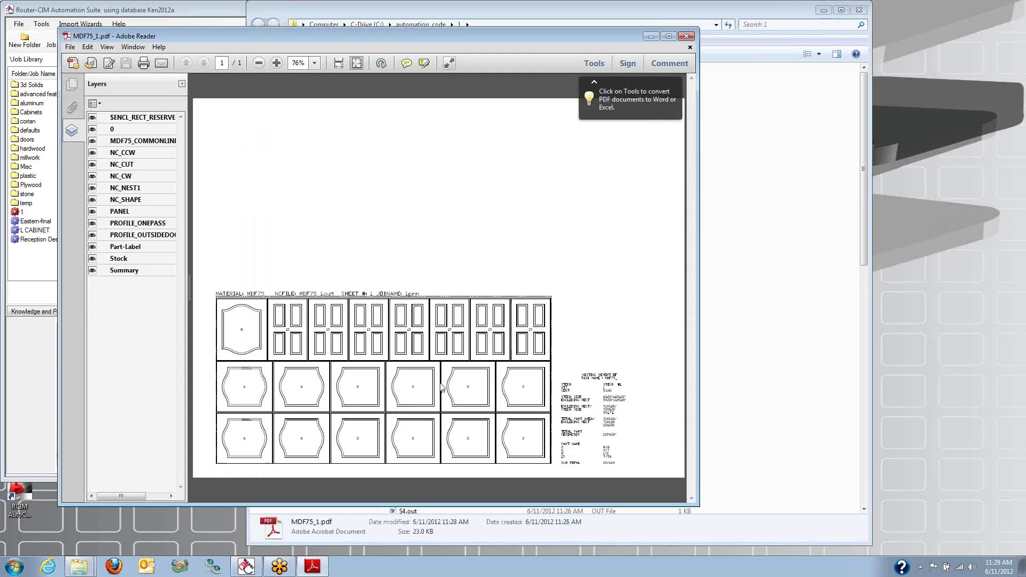
Close MDF75_1.pdf, view the MDF75_2.pdf nested sheet, then close Reader
click(687, 38)
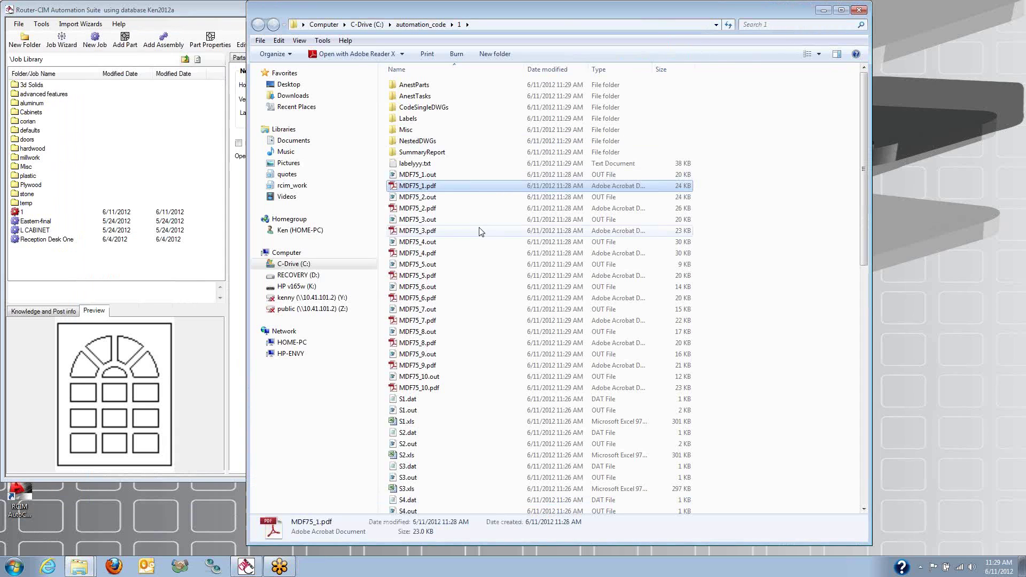
double_click(422, 208)
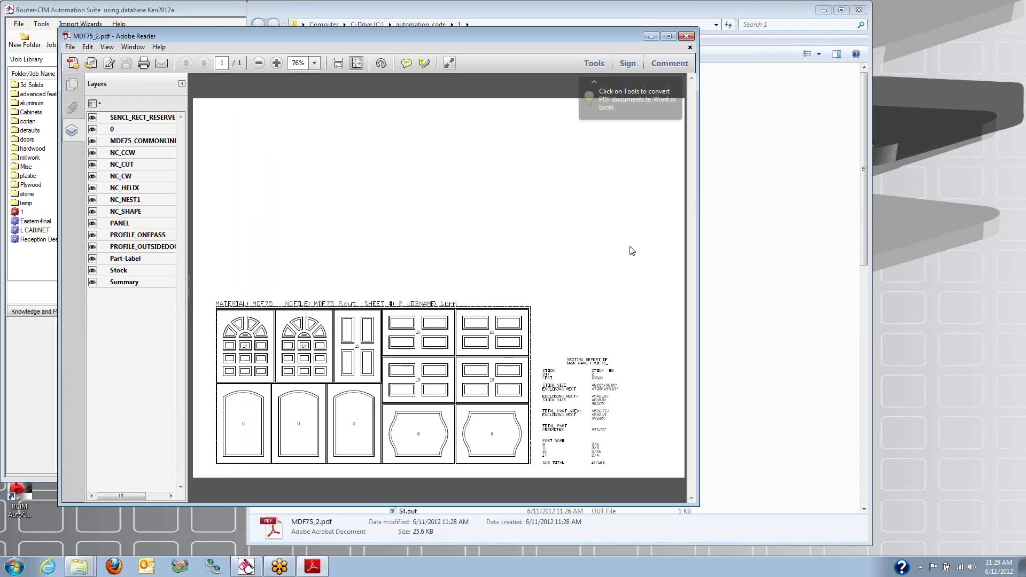
click(687, 39)
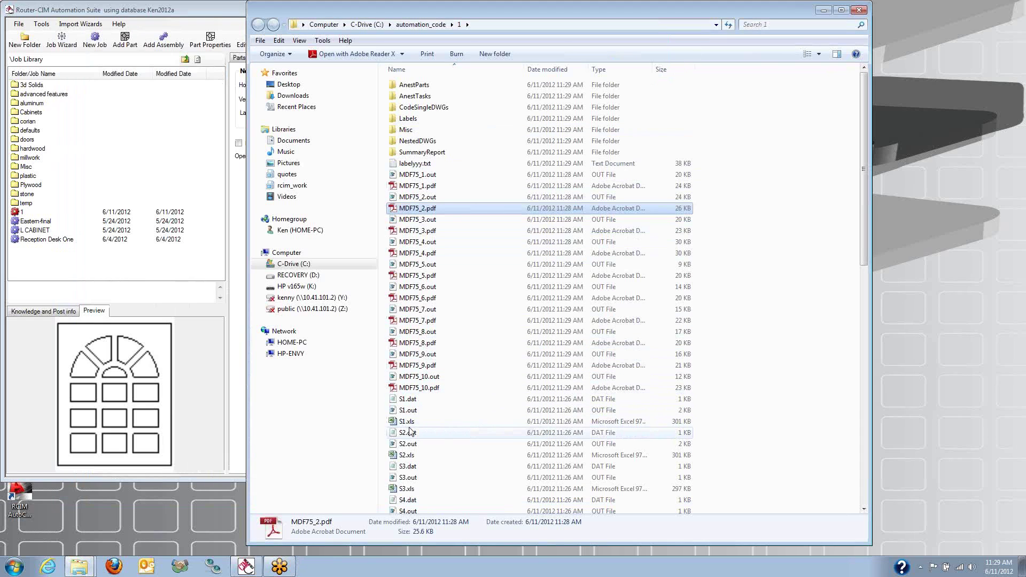
Open S2.xls and scroll through its Router-CIM Single Part Tooling Summary
double_click(402, 456)
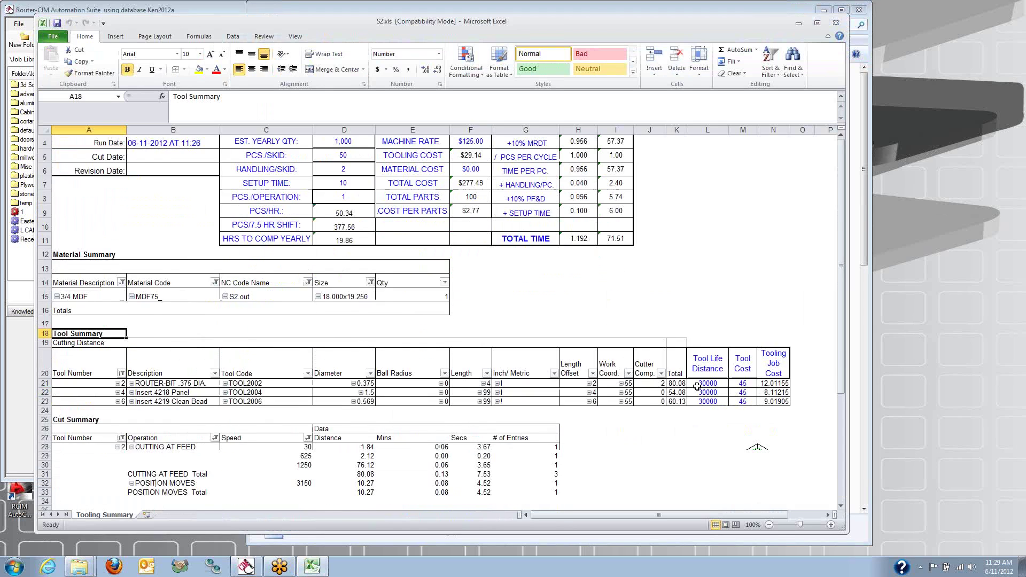
scroll(697, 386, down, 2)
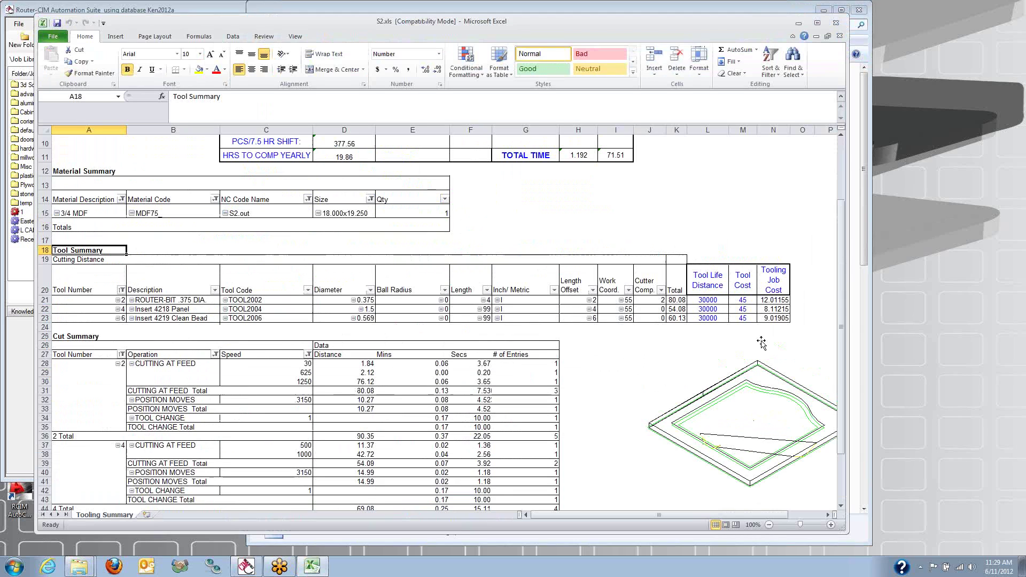
scroll(762, 343, up, 3)
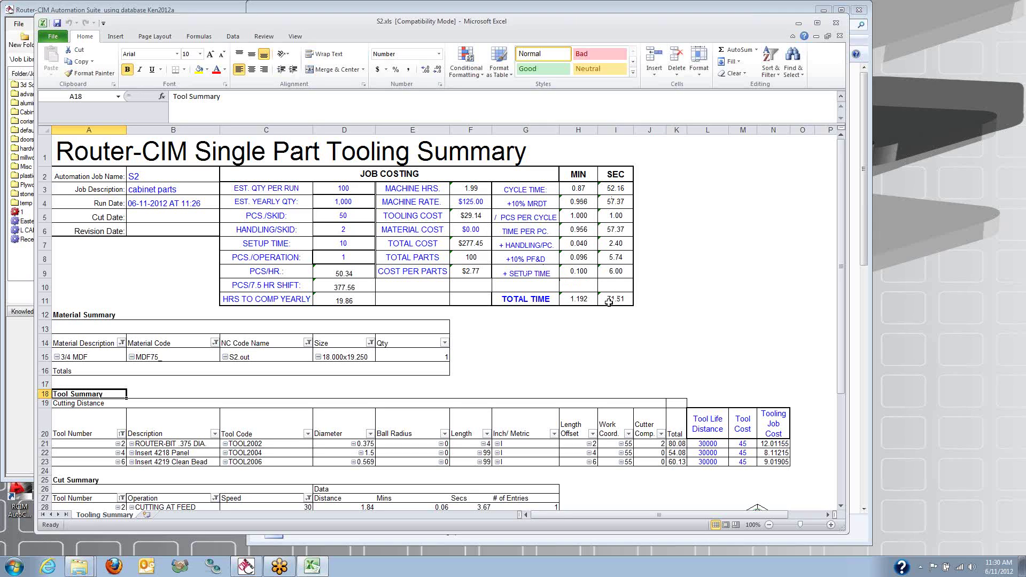
scroll(743, 362, down, 2)
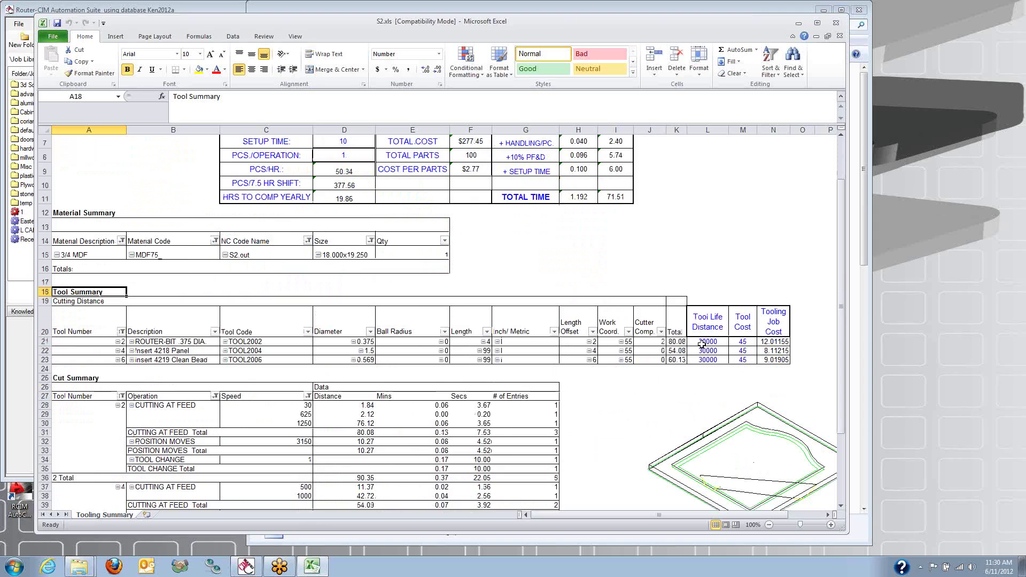
Select the three tools' cutting distances (K21:K23) to check their 194.29 total
mouse_move(678, 342)
drag(679, 360, 676, 360)
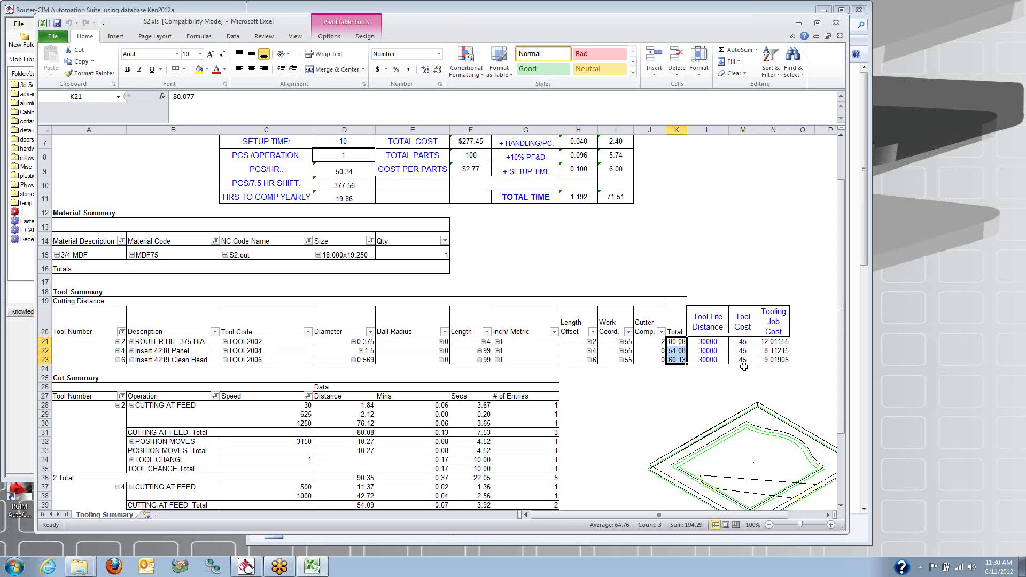
scroll(658, 343, up, 2)
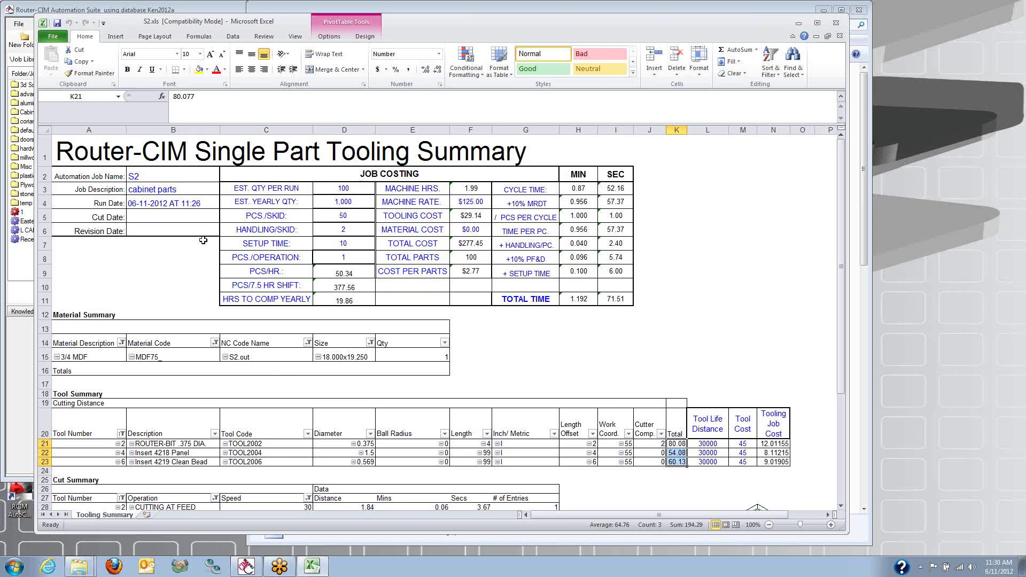
scroll(324, 382, down, 3)
scroll(343, 225, up, 3)
scroll(257, 333, down, 4)
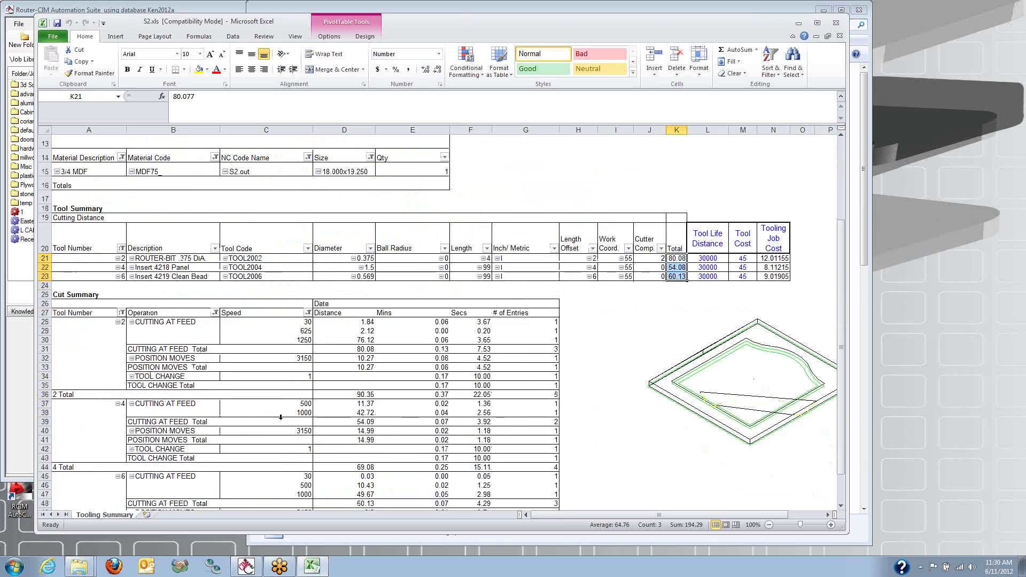
scroll(305, 368, down, 3)
scroll(299, 369, up, 4)
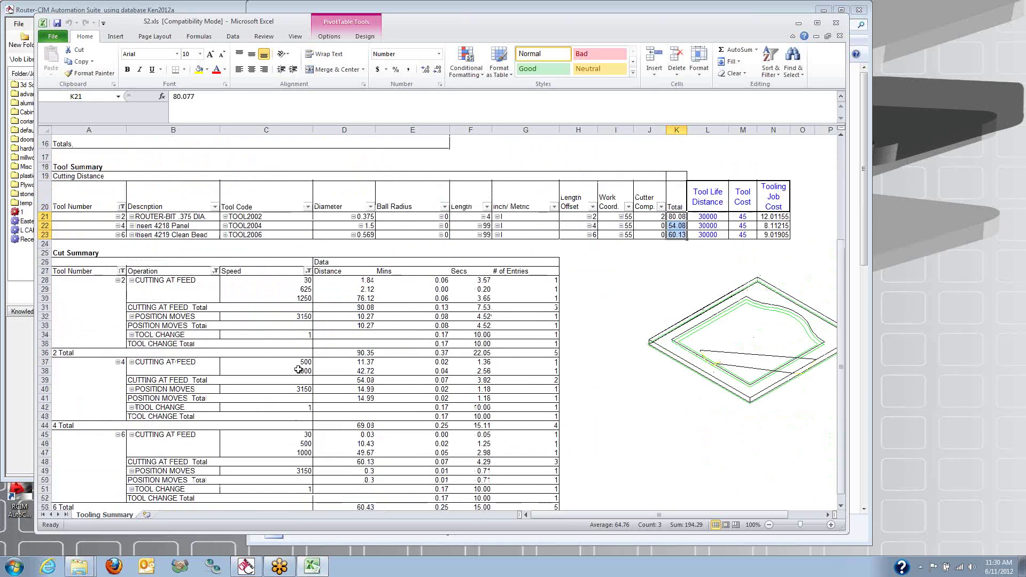
scroll(396, 348, up, 2)
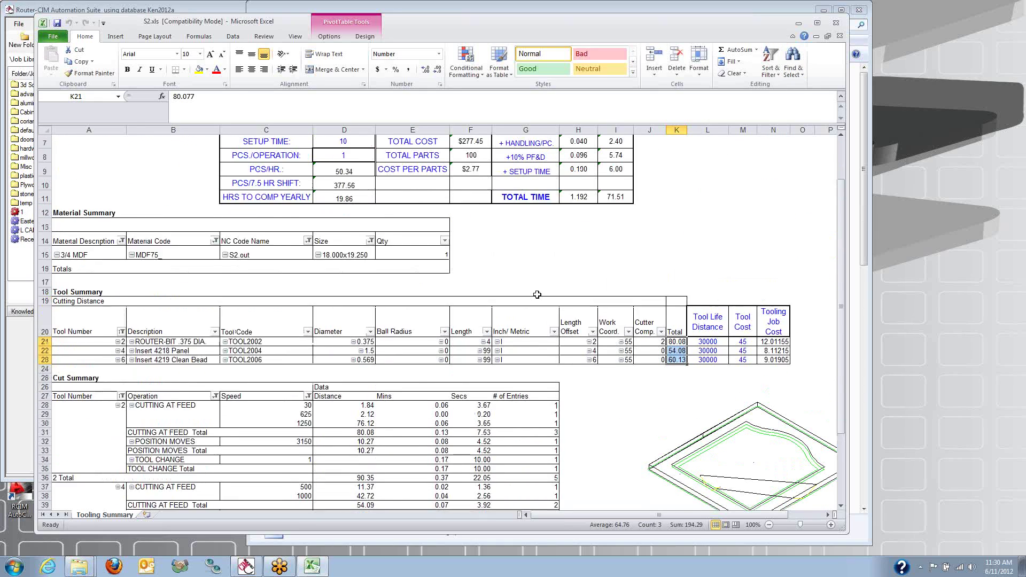
Close Excel, then simulate S2.out's pocket and profile cuts in MetaCut Verify and close it
click(837, 23)
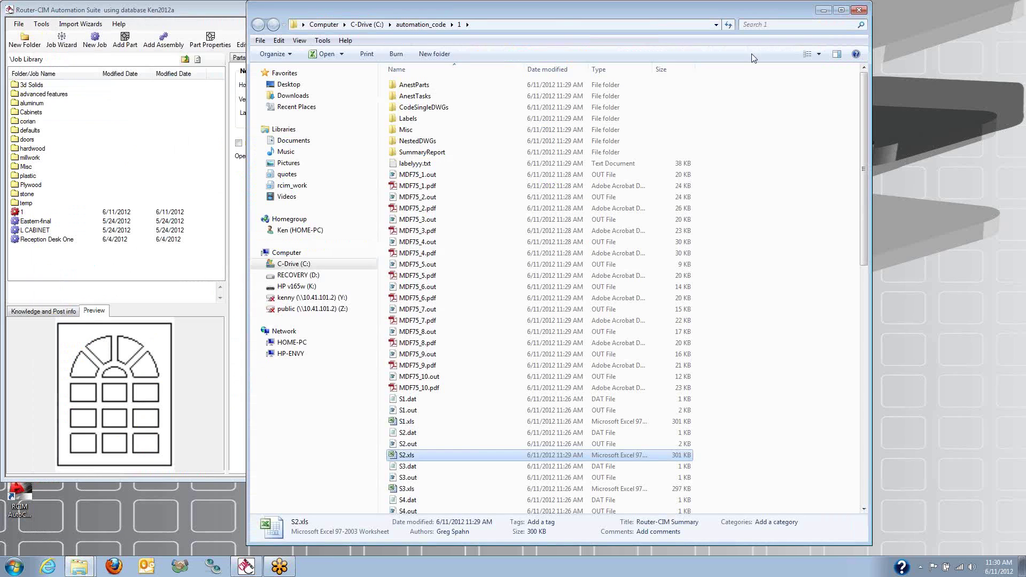
double_click(435, 443)
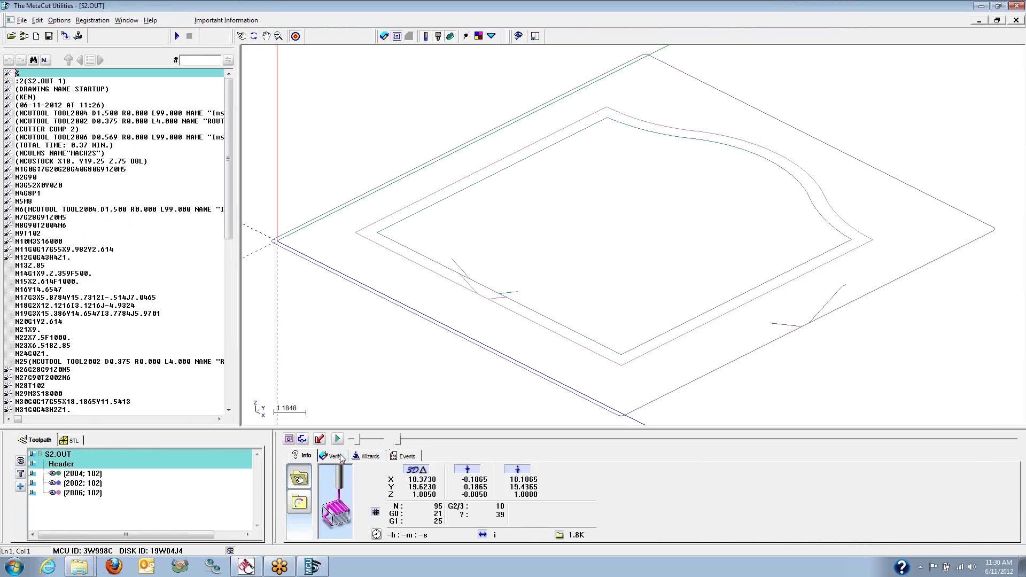
click(415, 474)
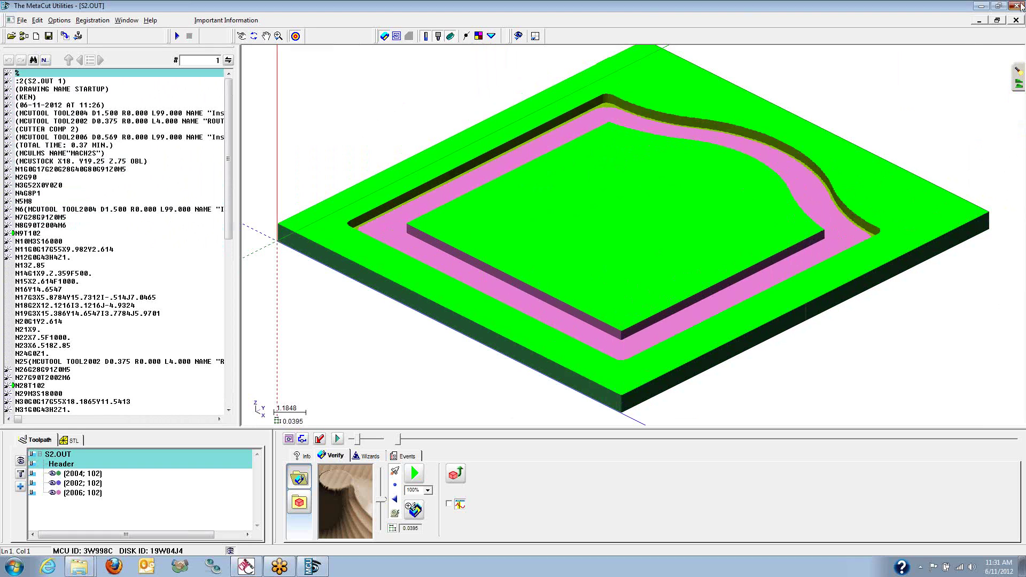
click(1016, 20)
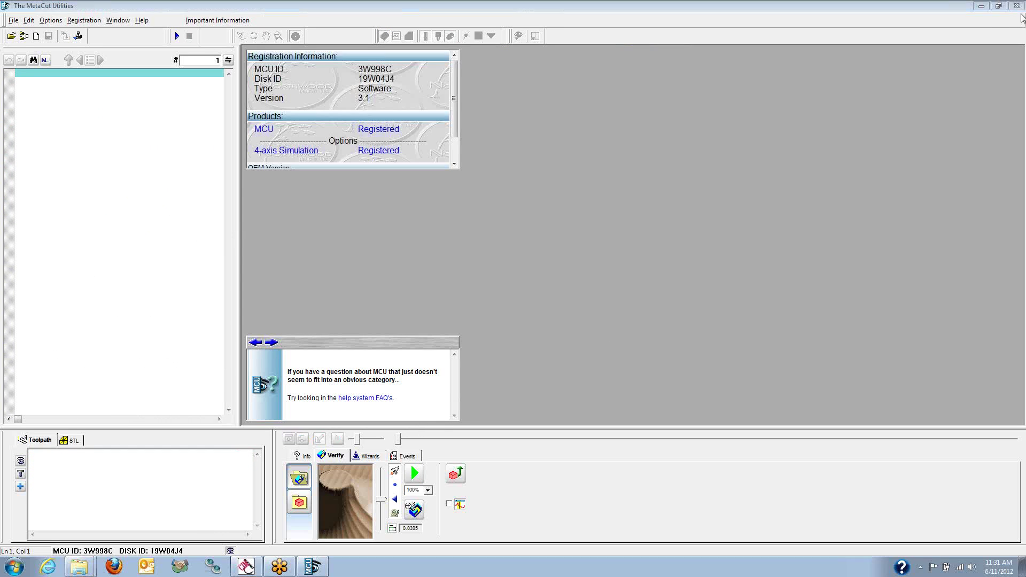
Close MetaCut, recheck MDF75_1.pdf, then open NestedDWGs\MDF75_.dwg in AutoCAD
click(1016, 5)
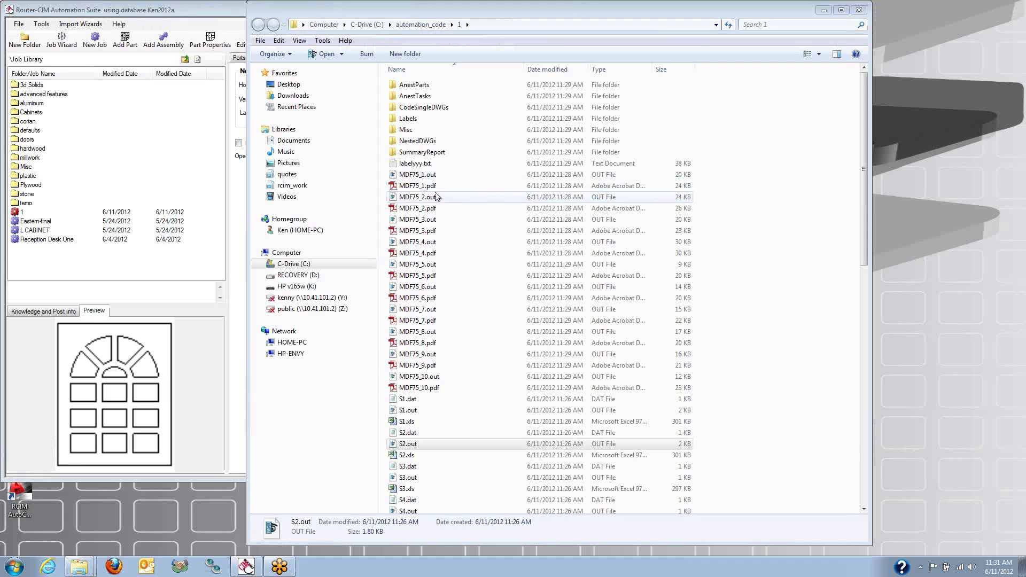
double_click(418, 186)
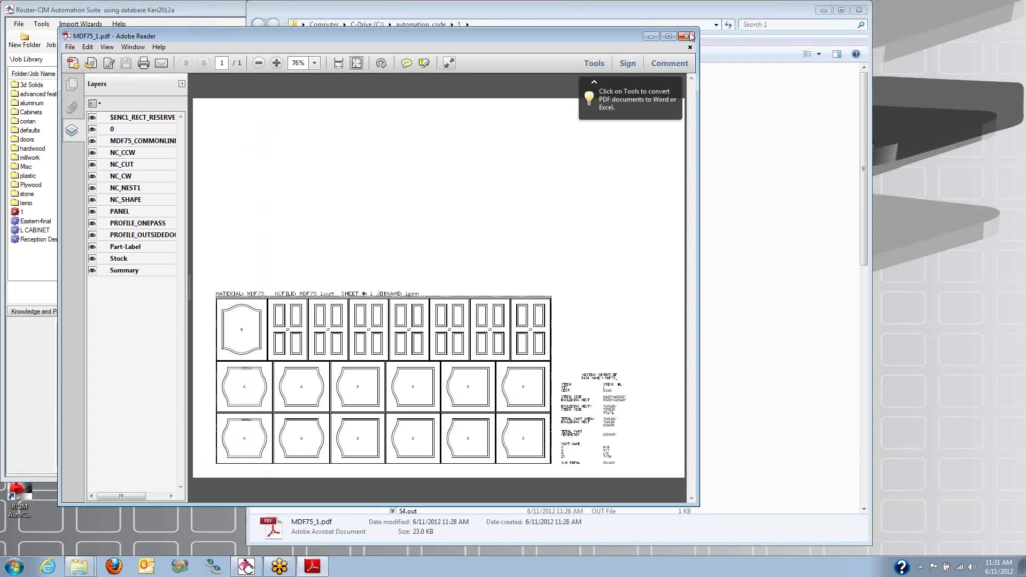
click(686, 36)
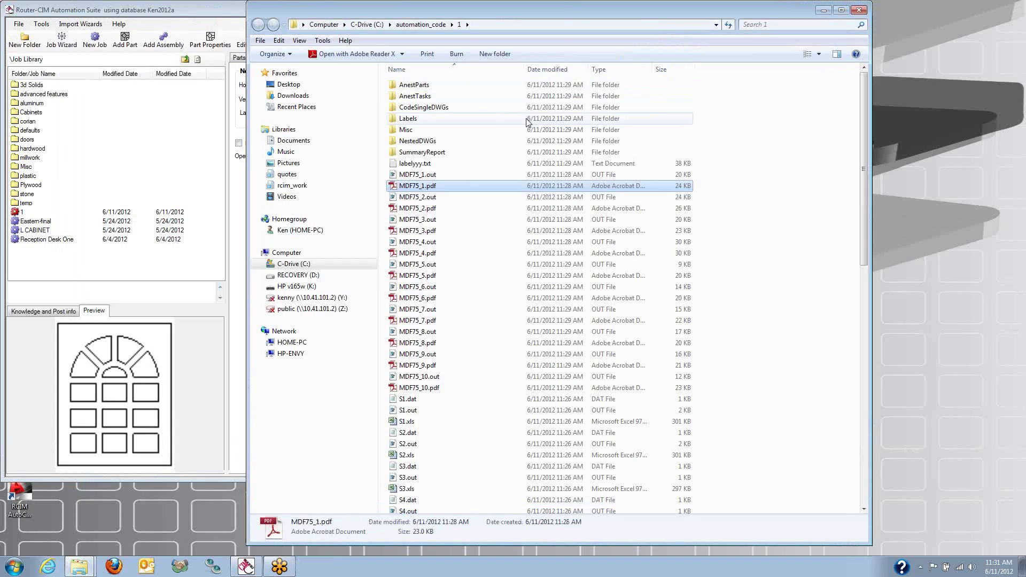
double_click(415, 142)
double_click(418, 86)
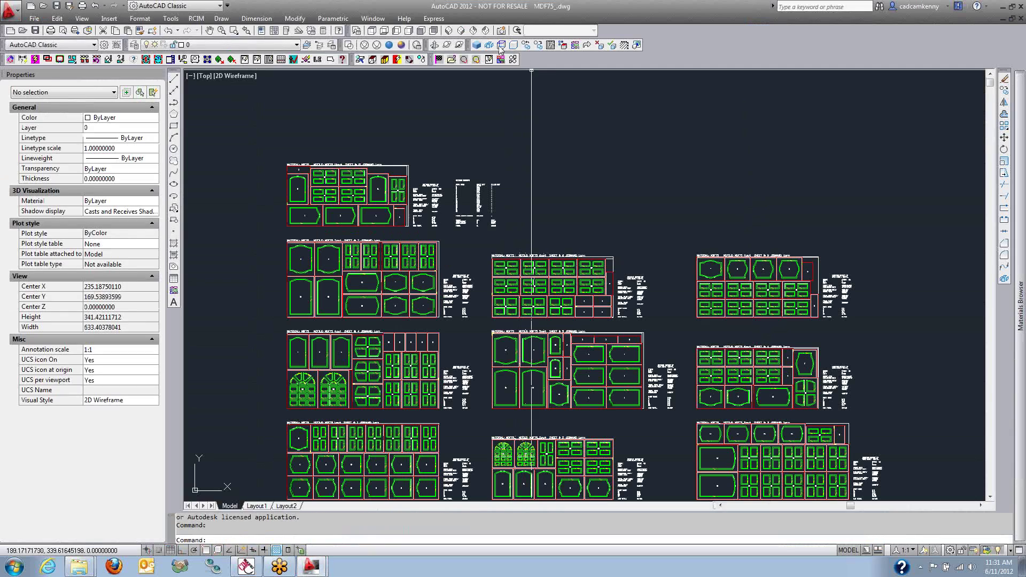
Switch to an isometric view and nudge one nested sheet slightly with MOVE
click(462, 31)
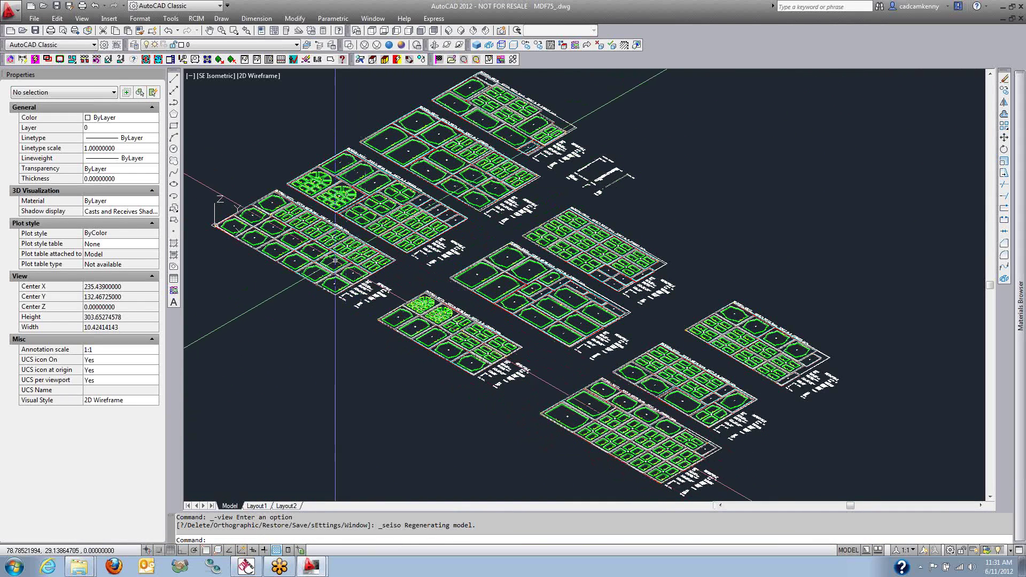
scroll(416, 362, up, 10)
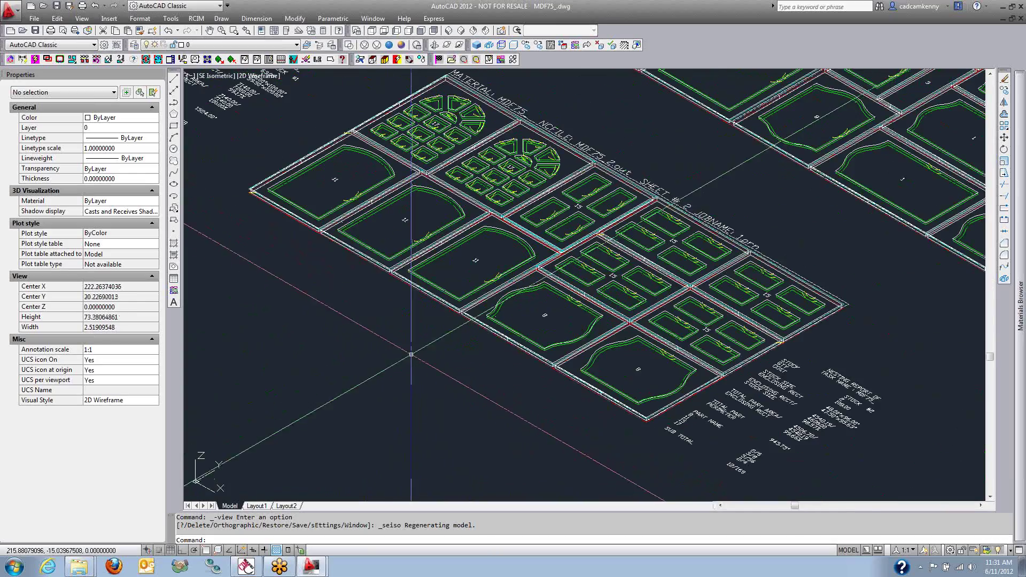
text(m)
key(Return)
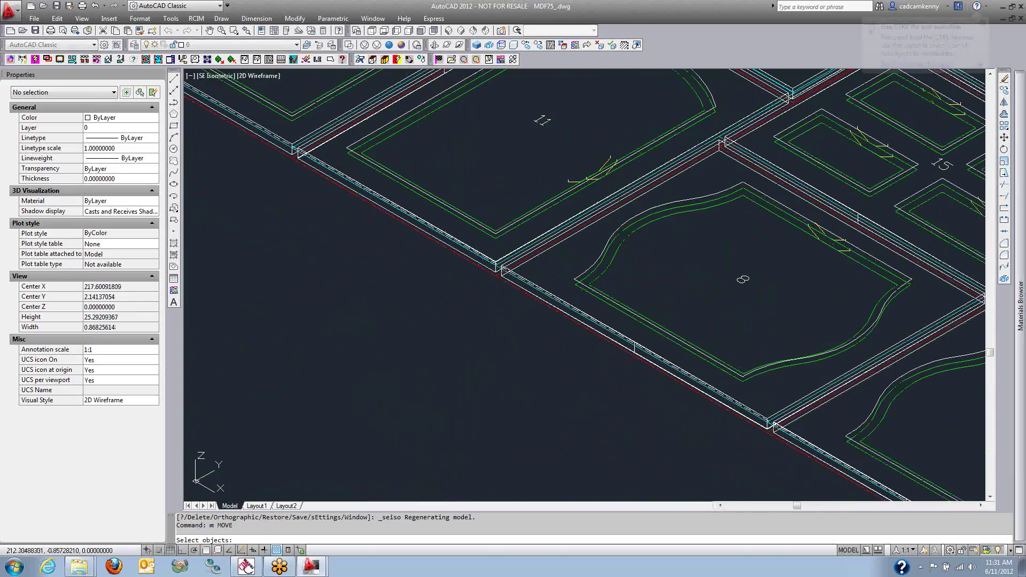
click(491, 275)
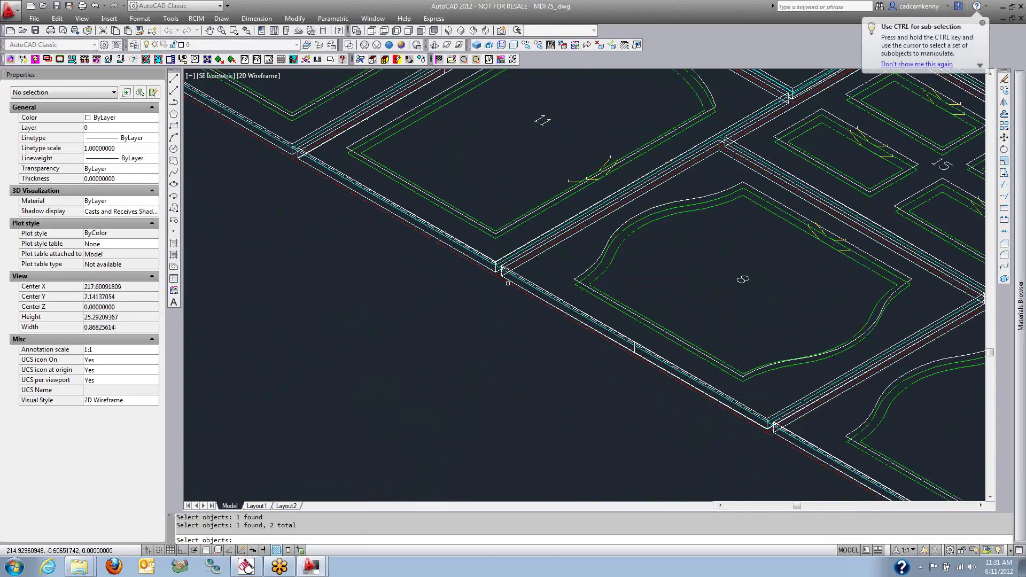
scroll(508, 283, down, 10)
key(Return)
click(509, 300)
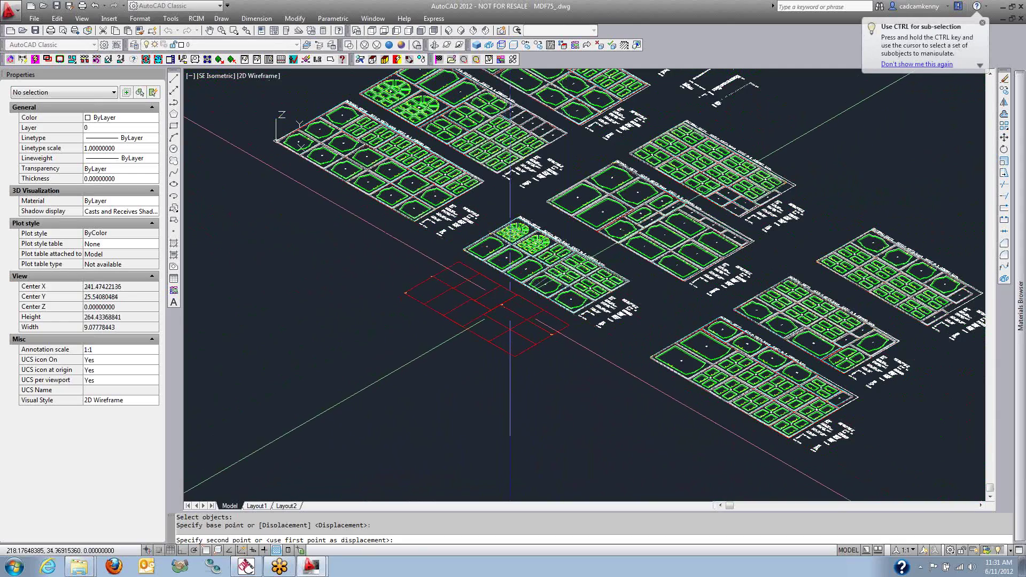
click(511, 304)
scroll(511, 304, up, 4)
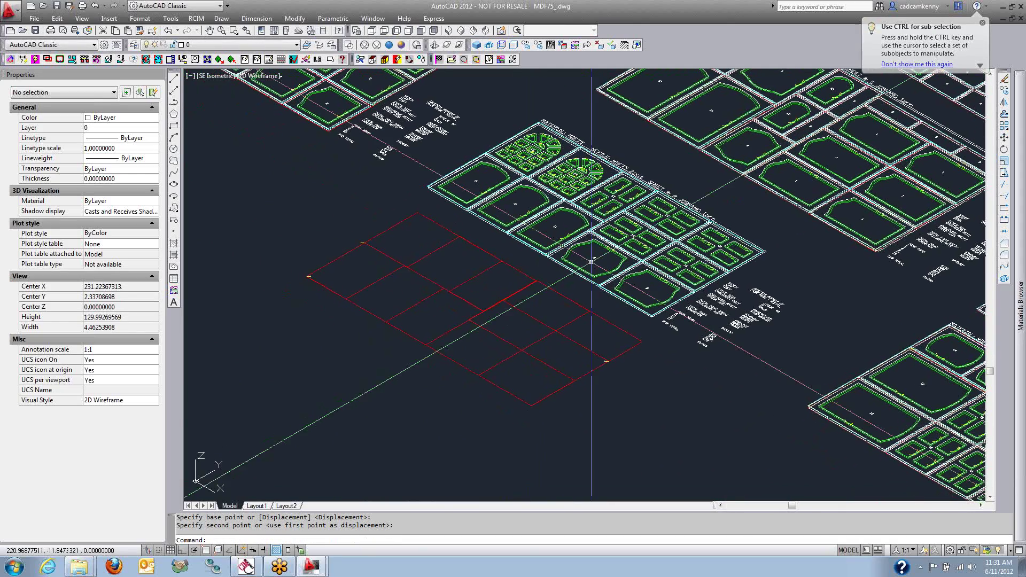
Move the red outlines down and to the left, then start selecting more red outlines
text(m)
key(Return)
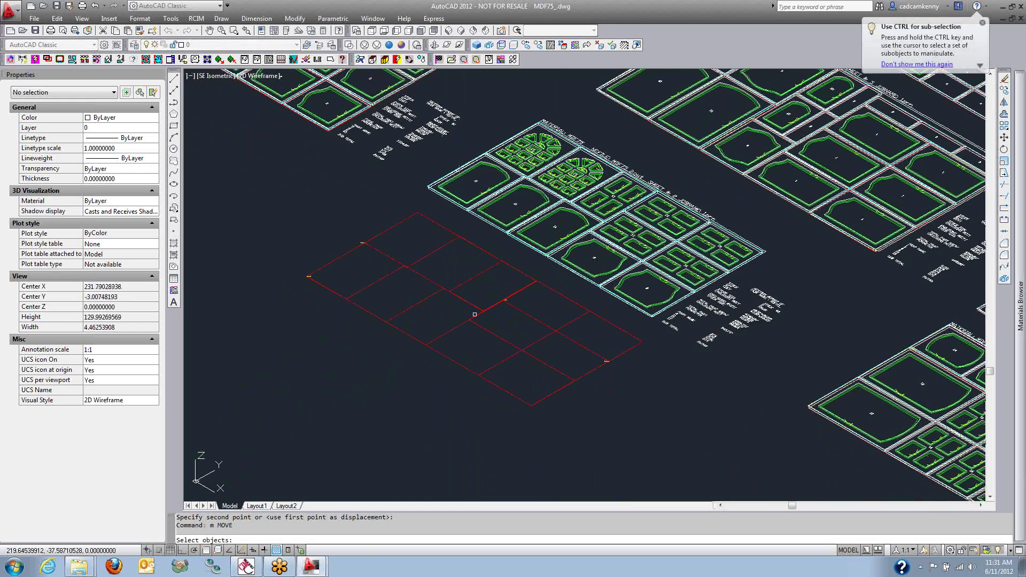
key(Return)
click(466, 281)
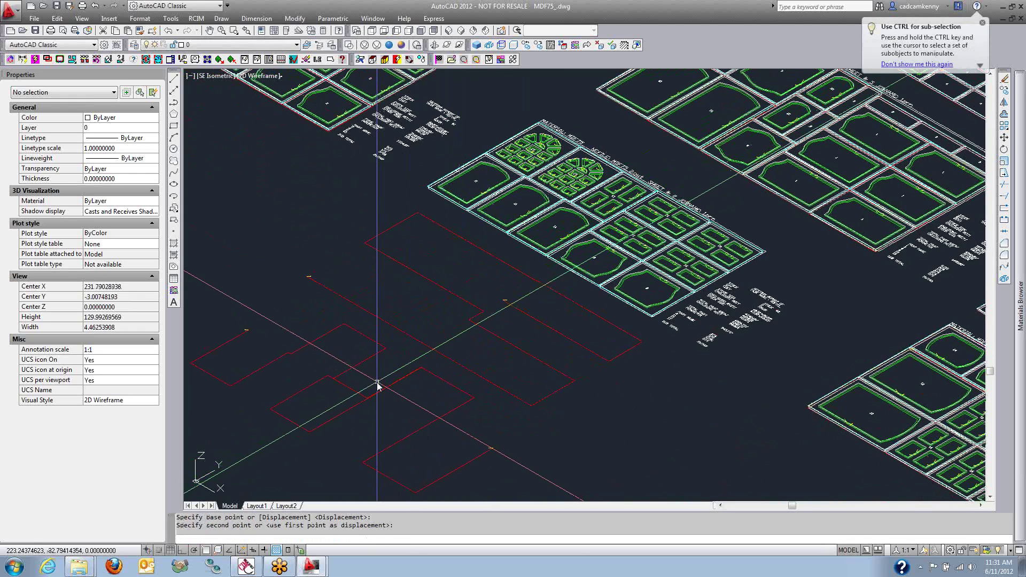
click(348, 369)
middle_drag(367, 355, 408, 314)
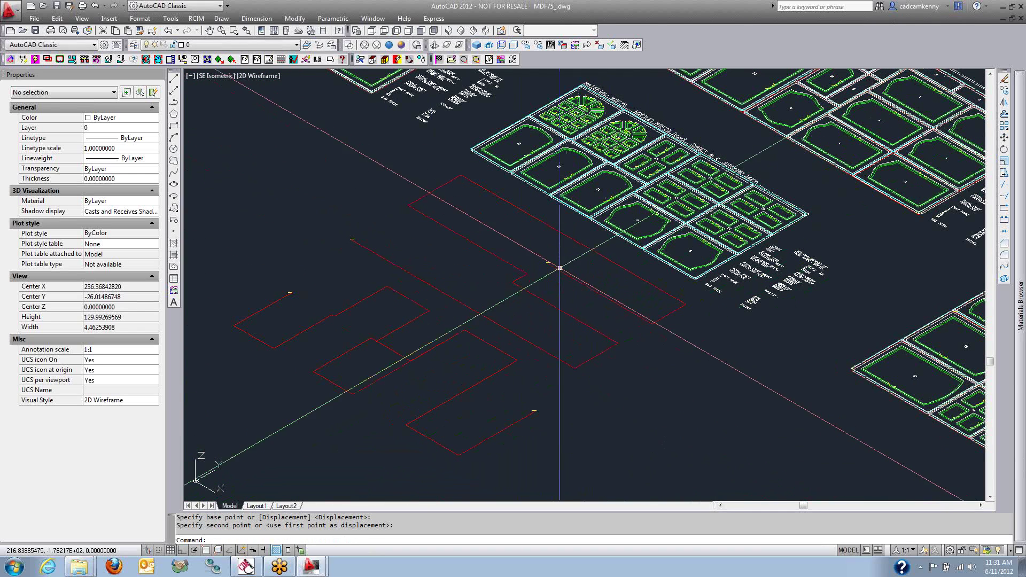
text(m)
key(Return)
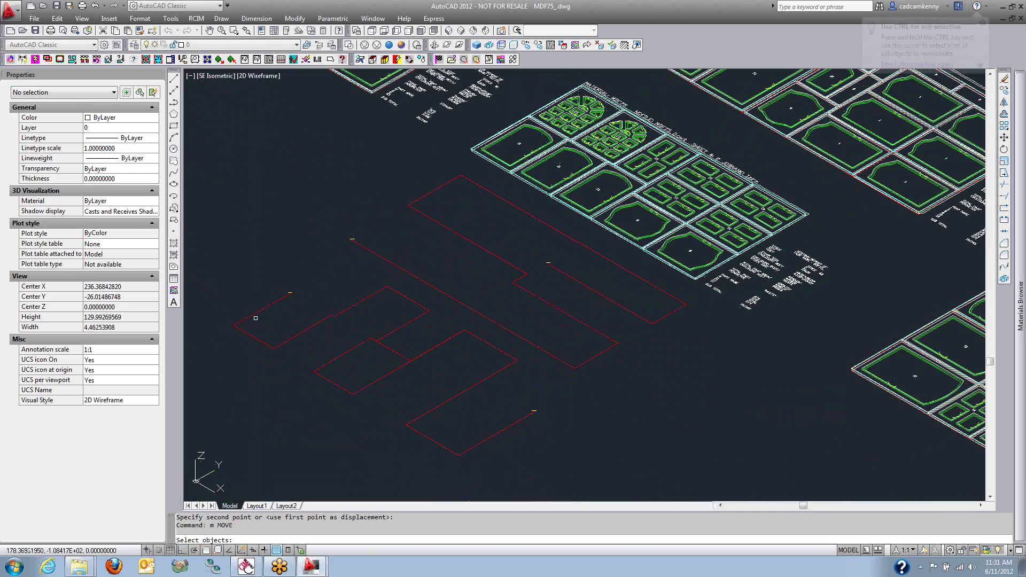
click(257, 315)
key(Return)
click(218, 350)
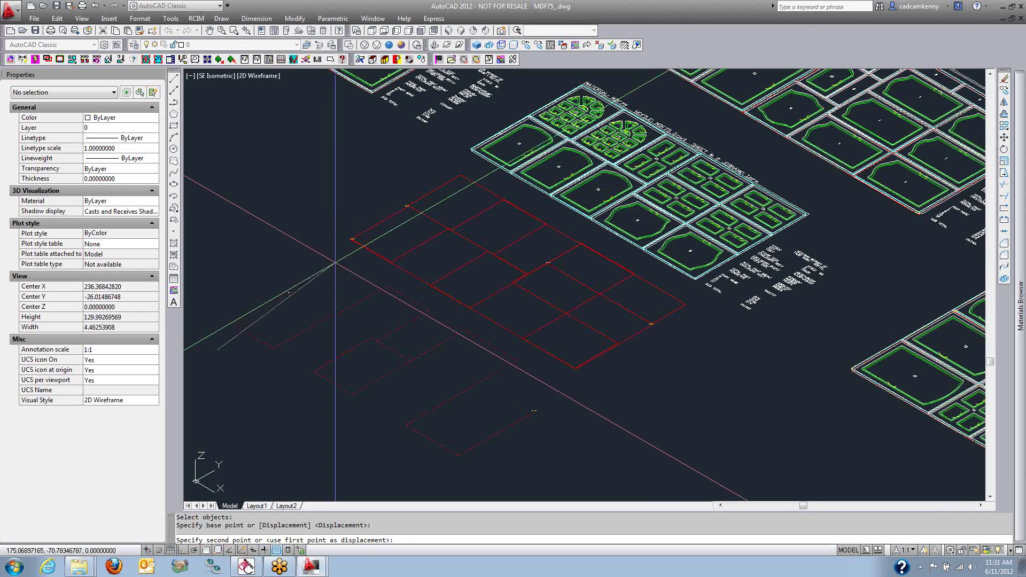
key(Escape)
scroll(335, 262, up, 10)
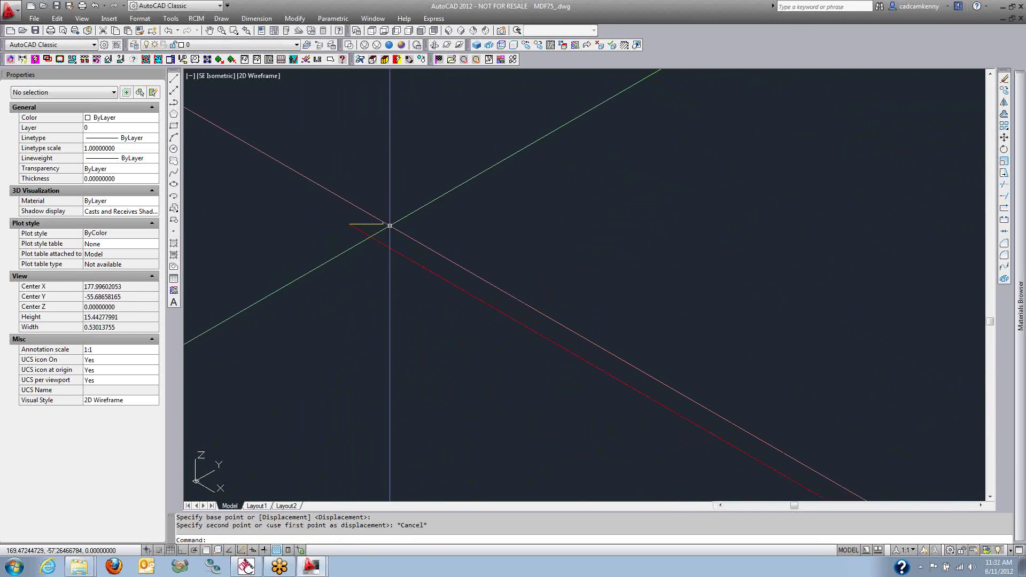
scroll(408, 277, down, 6)
middle_drag(834, 134, 706, 202)
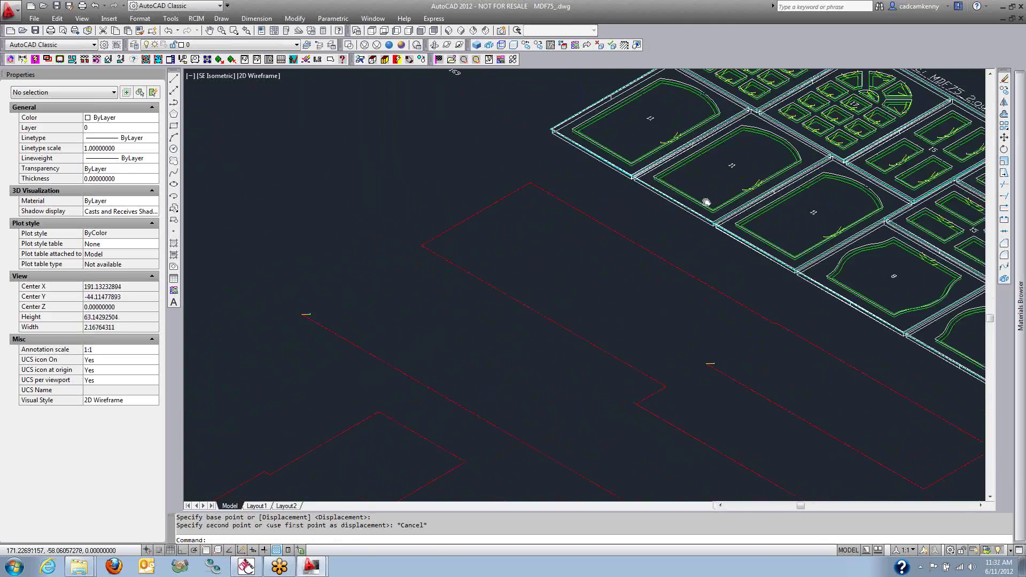
scroll(707, 202, up, 8)
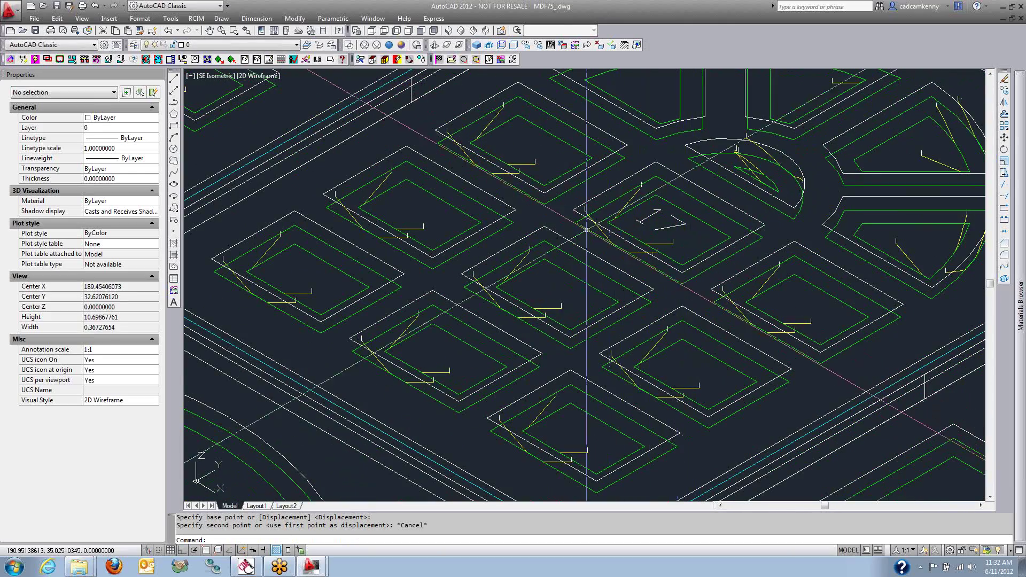
scroll(588, 241, down, 5)
mouse_move(594, 321)
middle_down()
mouse_move(601, 295)
mouse_move(544, 209)
middle_up()
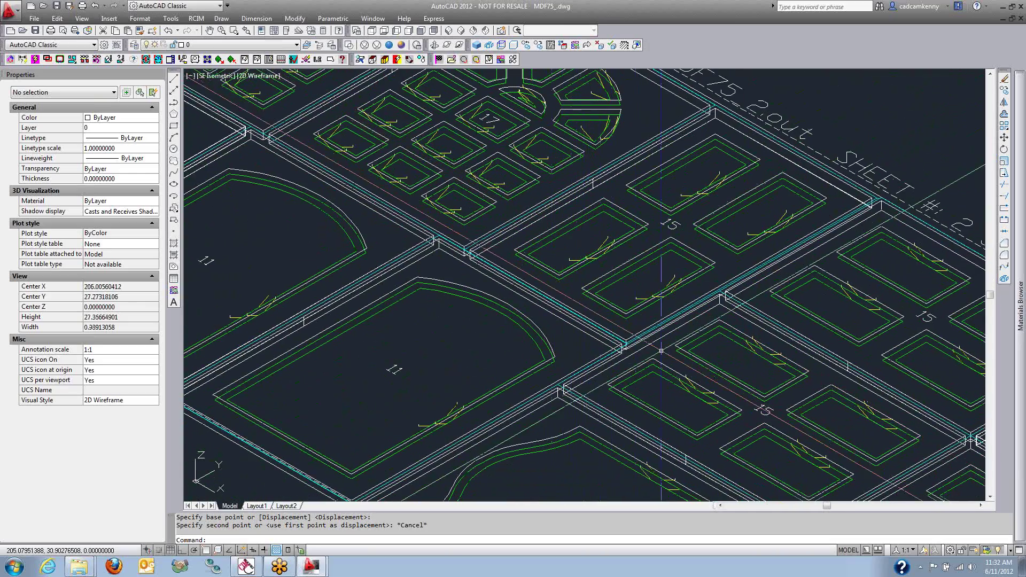
middle_drag(661, 351, 602, 223)
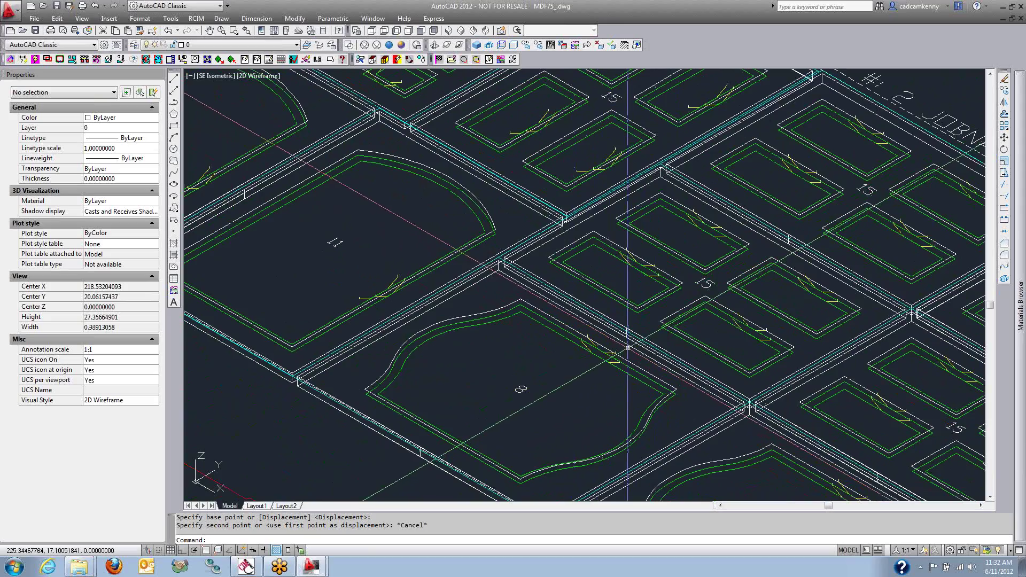
scroll(627, 356, down, 2)
scroll(628, 348, down, 6)
scroll(668, 235, up, 2)
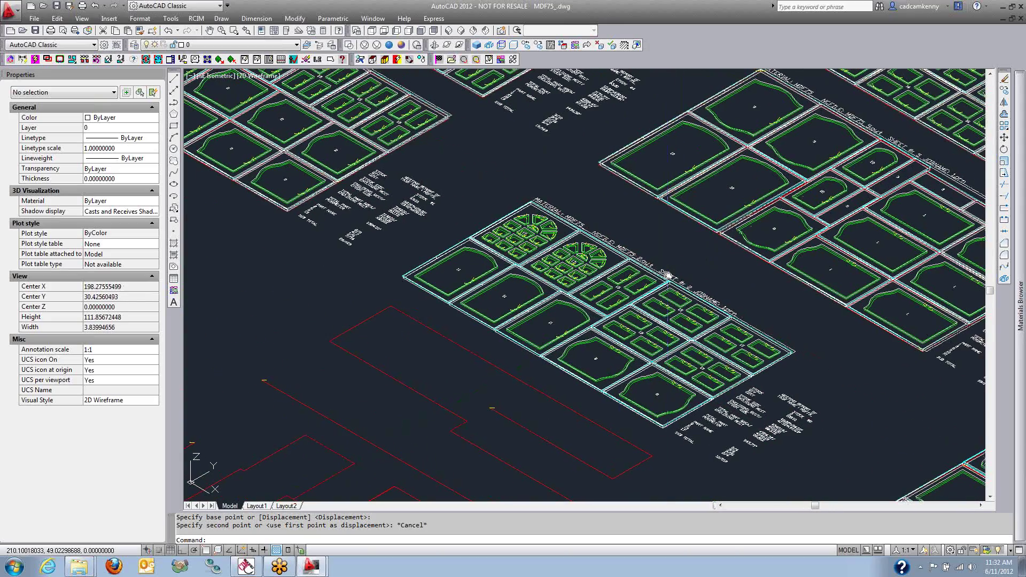
mouse_move(669, 236)
middle_down()
mouse_move(519, 348)
mouse_move(438, 375)
middle_up()
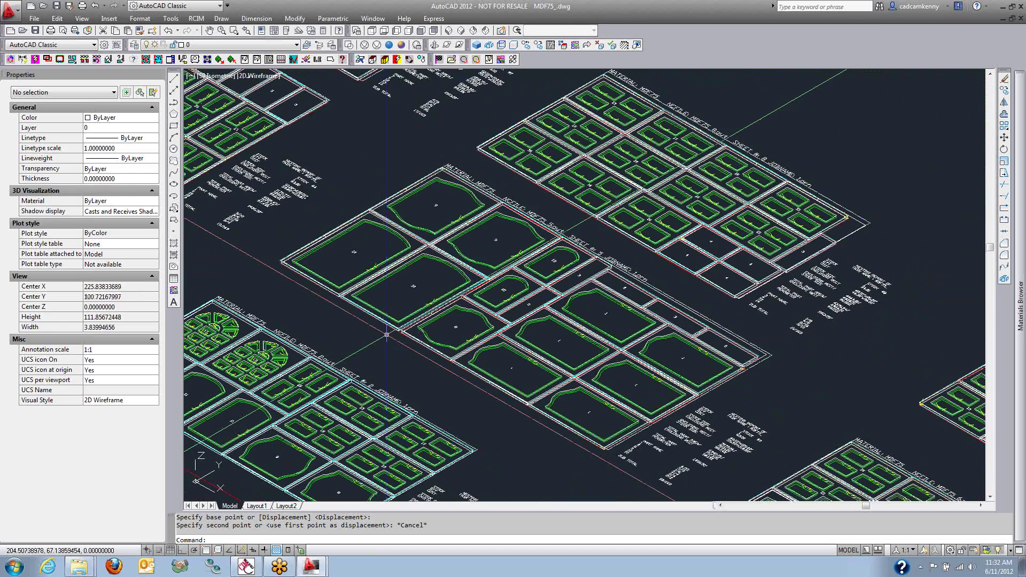
scroll(438, 374, up, 4)
scroll(427, 270, up, 5)
Move the selected red outlines up and to the right
text(m)
key(Return)
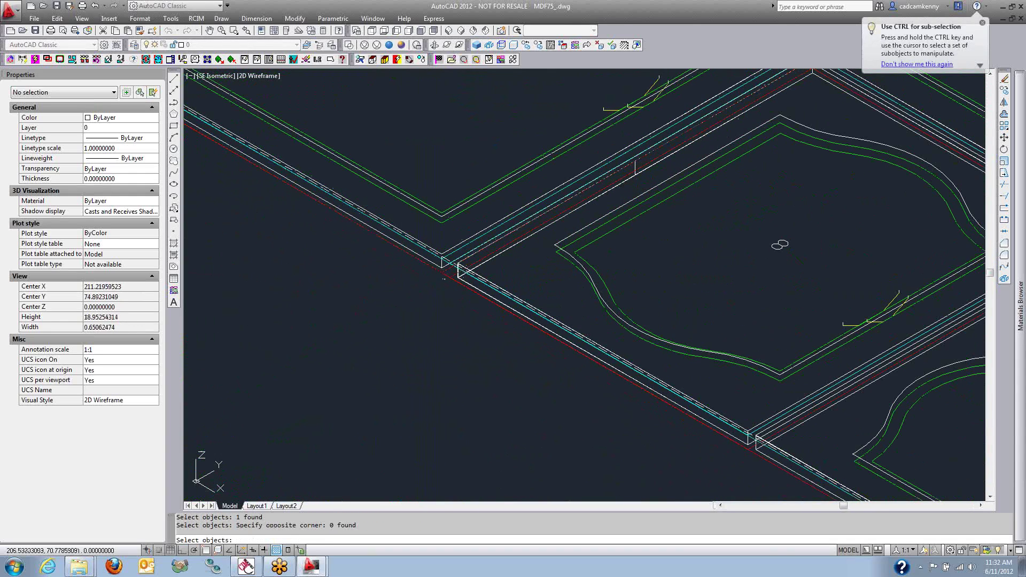
scroll(418, 300, down, 8)
key(Return)
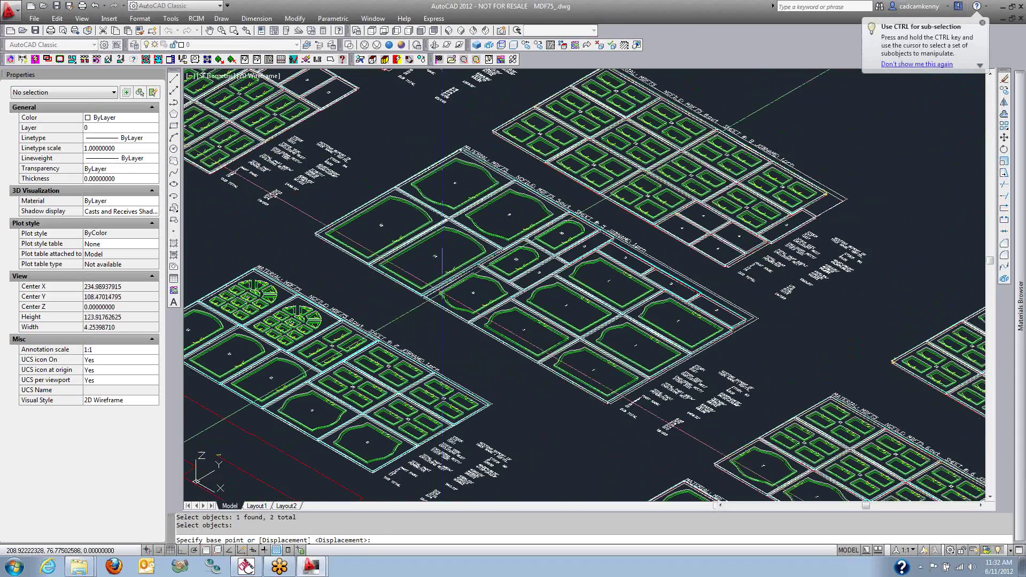
click(534, 278)
scroll(637, 214, up, 1)
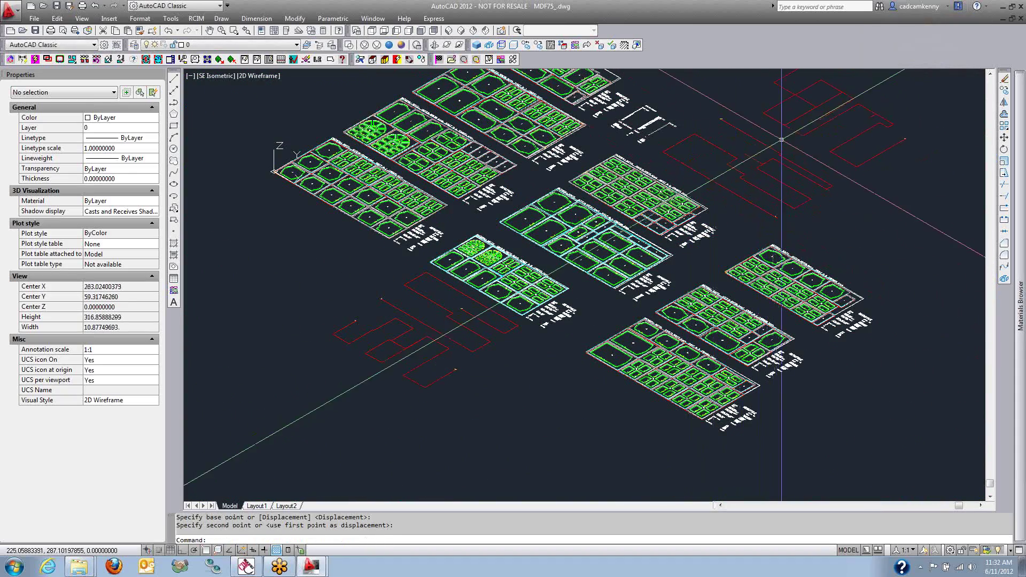
click(763, 145)
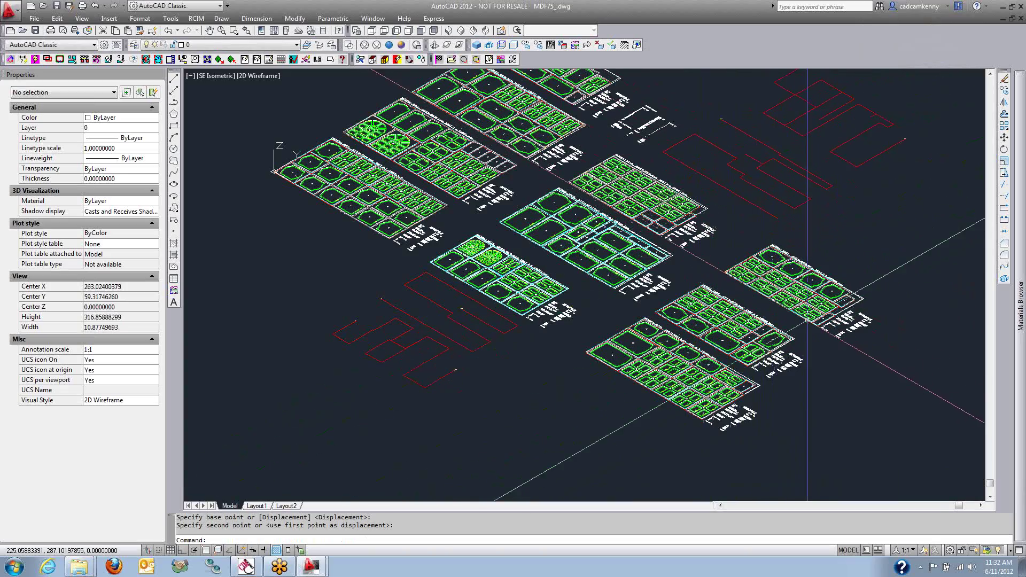
Shift more red objects further up and to the right with two more moves
scroll(831, 297, up, 12)
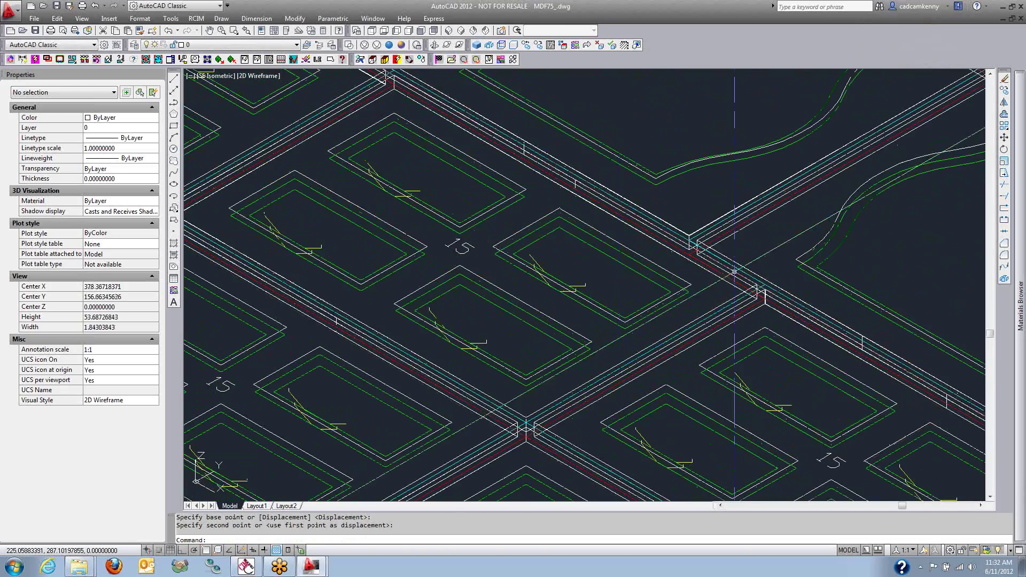
scroll(699, 270, up, 6)
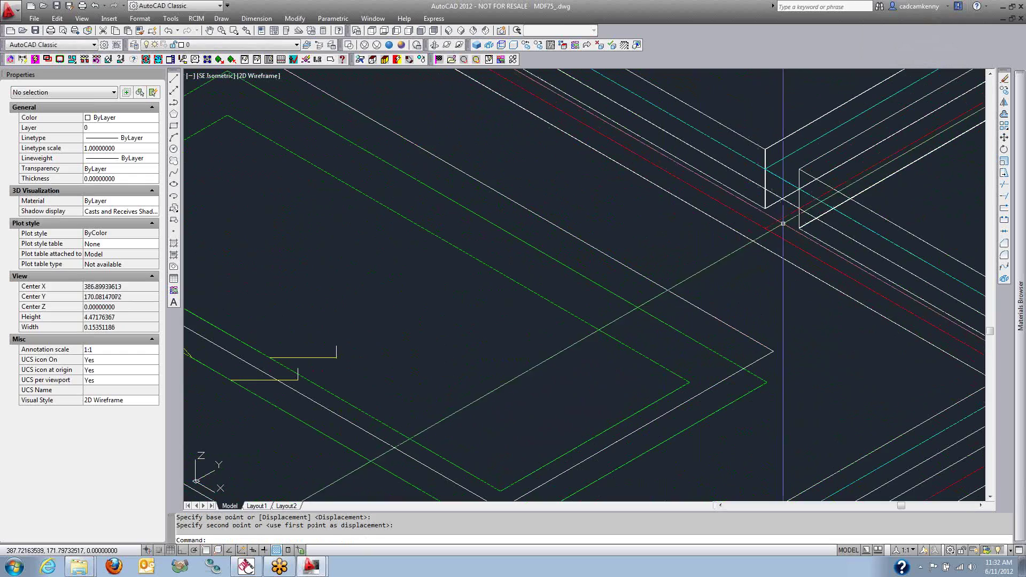
text(m)
key(Return)
click(785, 217)
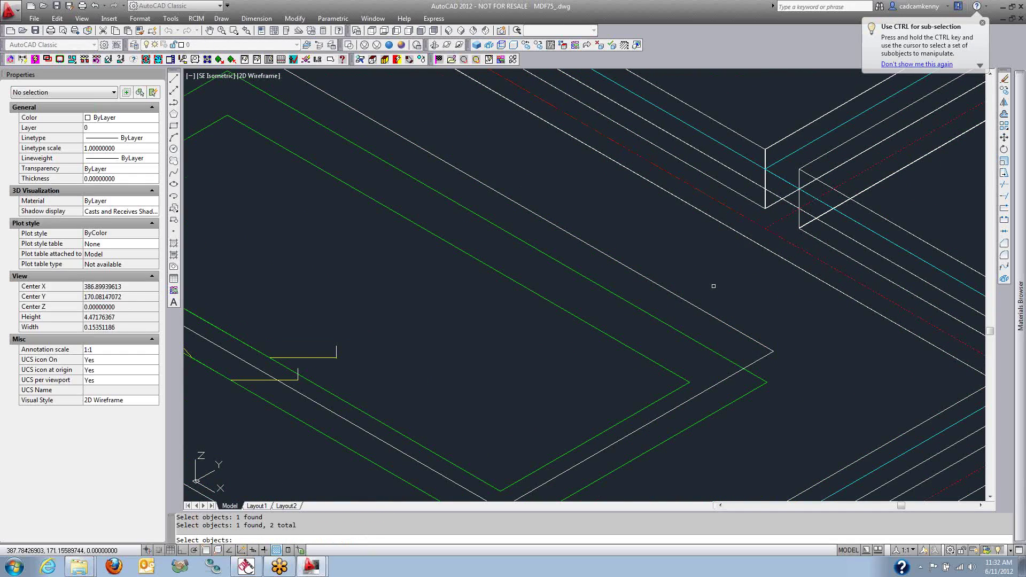
scroll(714, 286, down, 16)
key(Return)
click(866, 267)
click(668, 233)
key(Return)
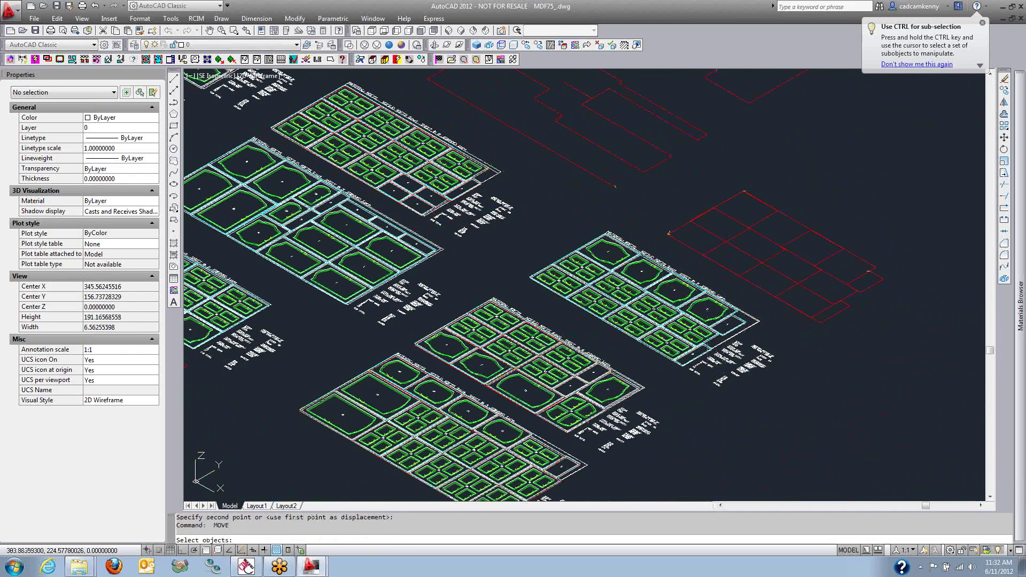
click(775, 251)
key(Return)
click(668, 234)
click(719, 263)
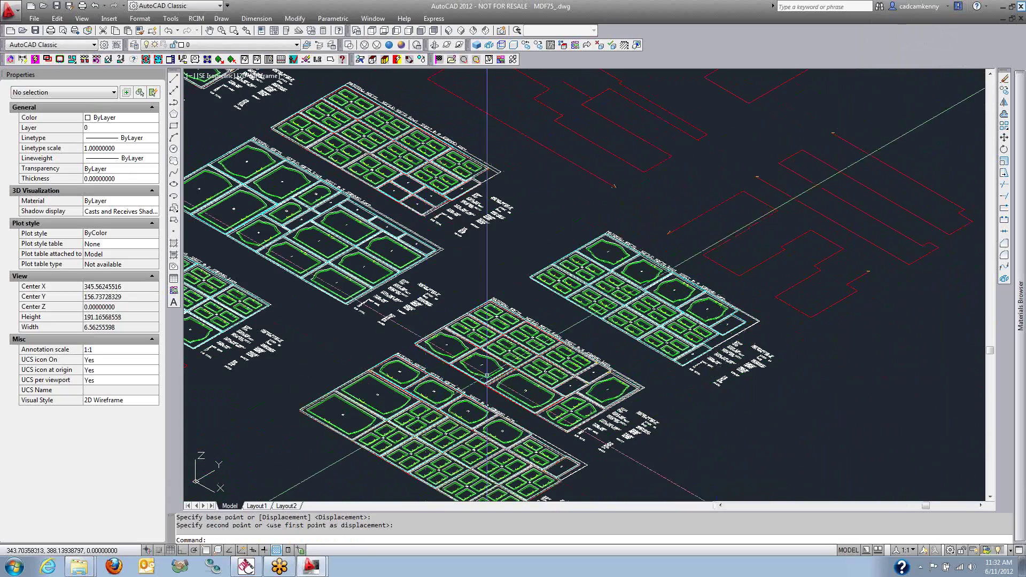
Quit AutoCAD without saving the MDF75_ drawing
scroll(431, 149, up, 5)
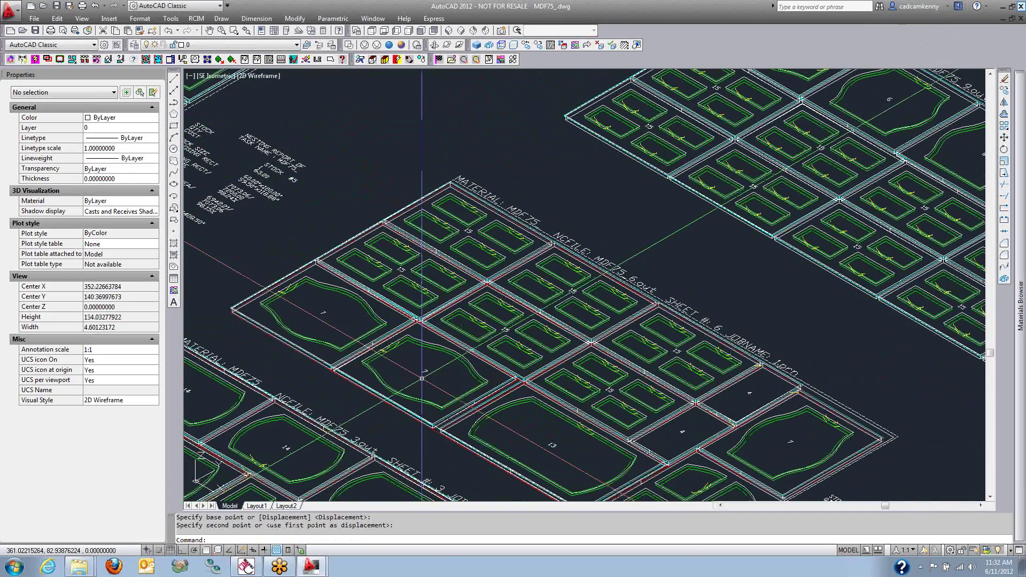
click(1021, 6)
click(564, 309)
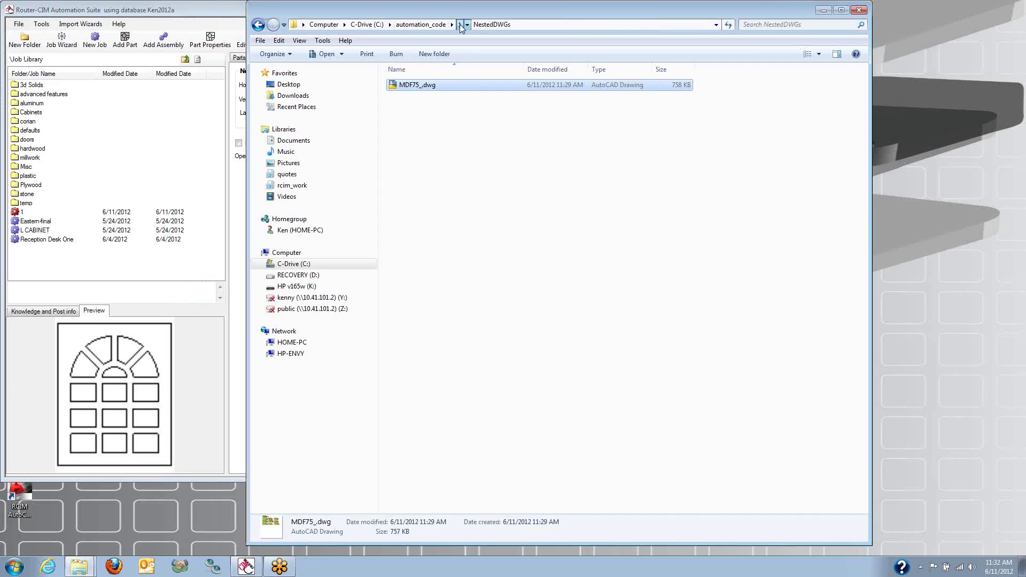
Go to folder 1's Labels folder and open RouterCim.zdl in DesignPro
click(459, 24)
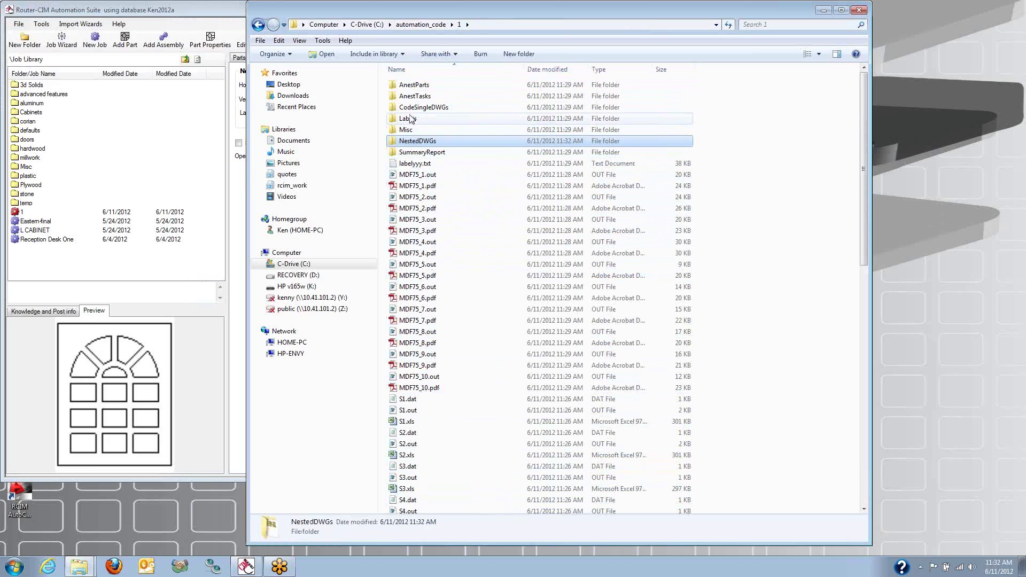
double_click(408, 118)
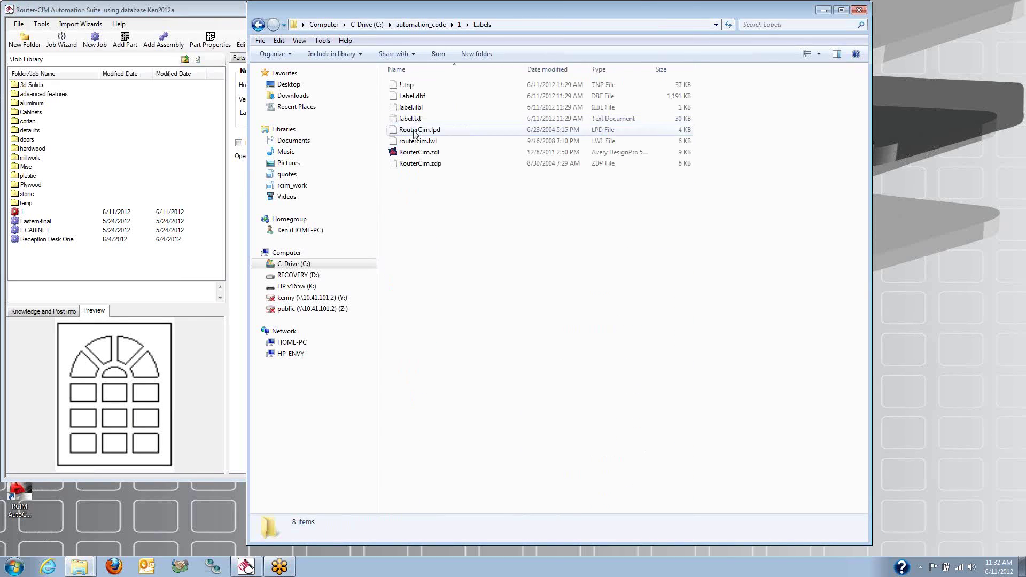
double_click(409, 154)
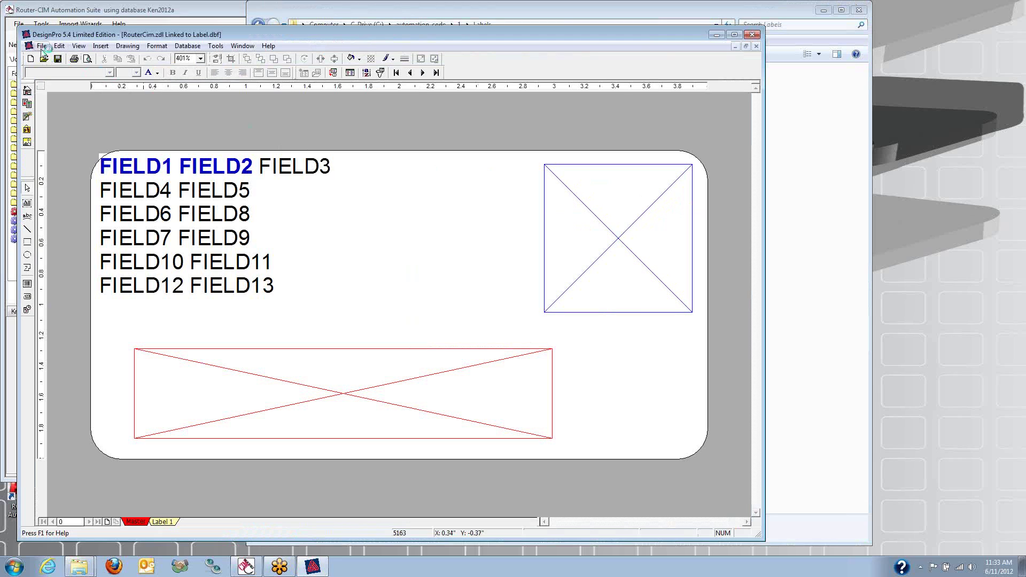
Open Print Preview of the RouterCim nest labels from the File menu
click(43, 46)
click(61, 179)
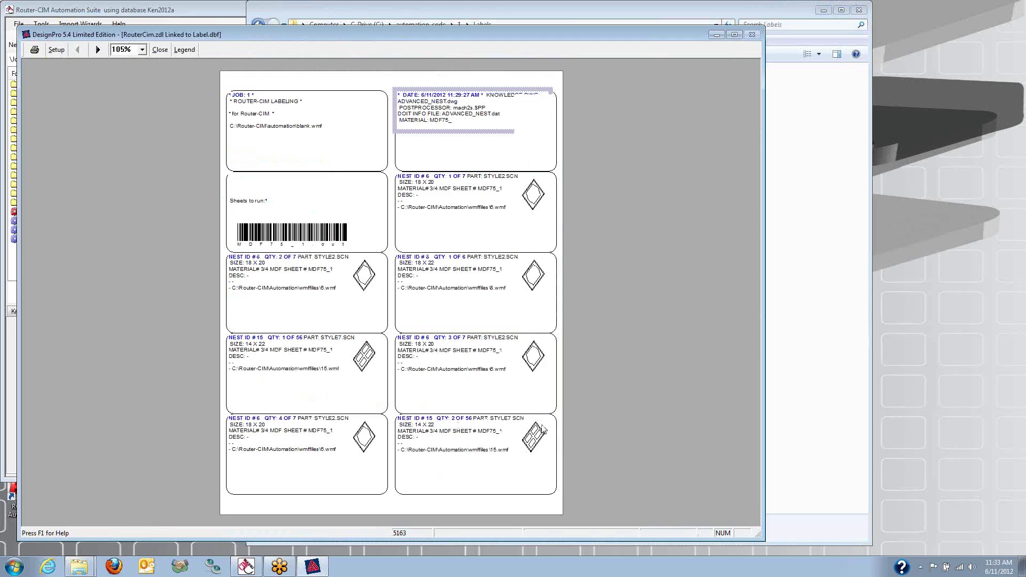
click(94, 53)
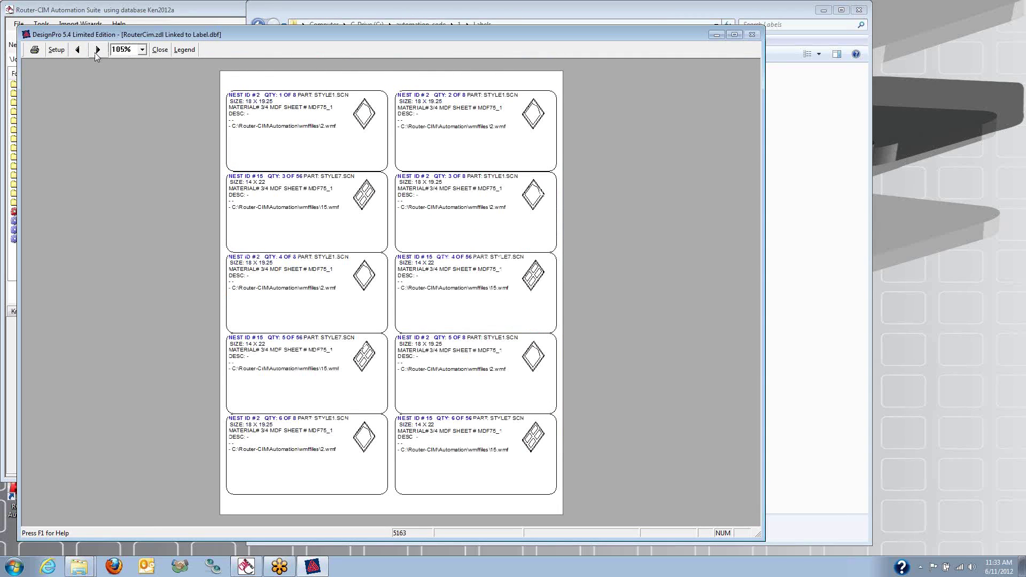
click(98, 51)
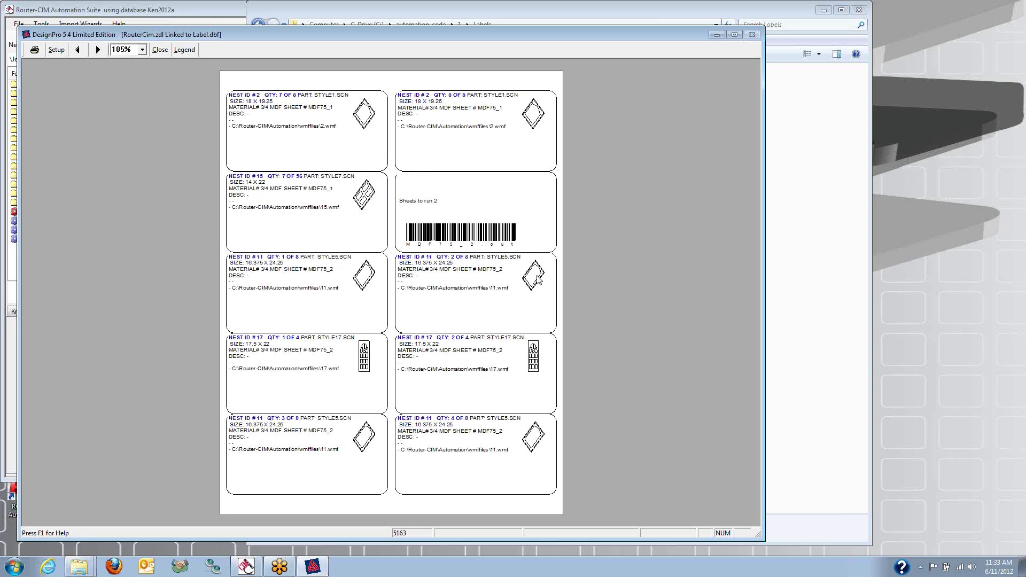
Page through the label previews to the final page with one MDF75_10 label
click(98, 51)
click(98, 51)
click(98, 51)
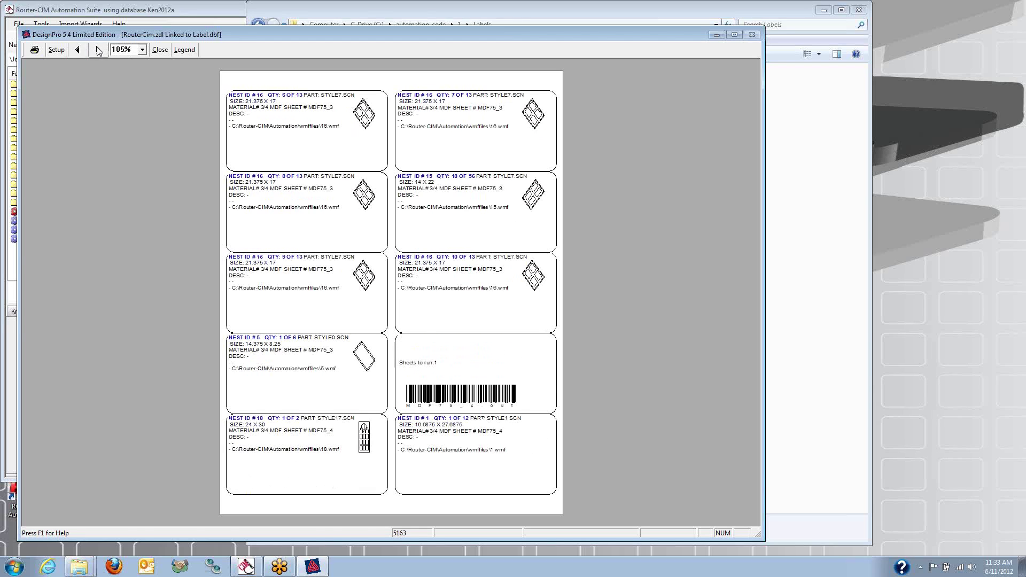
click(97, 51)
click(98, 51)
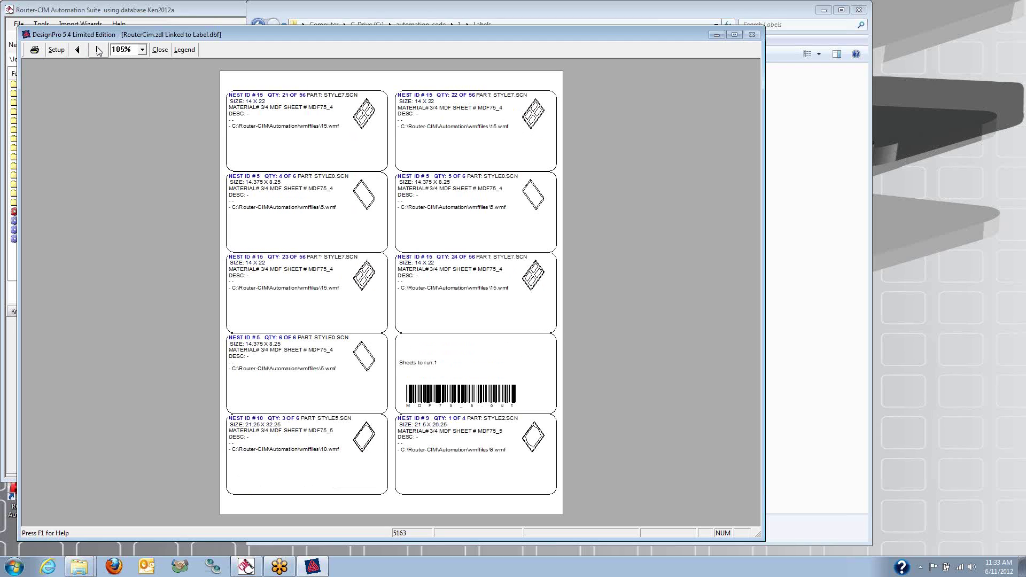
click(98, 51)
click(98, 51)
click(98, 51)
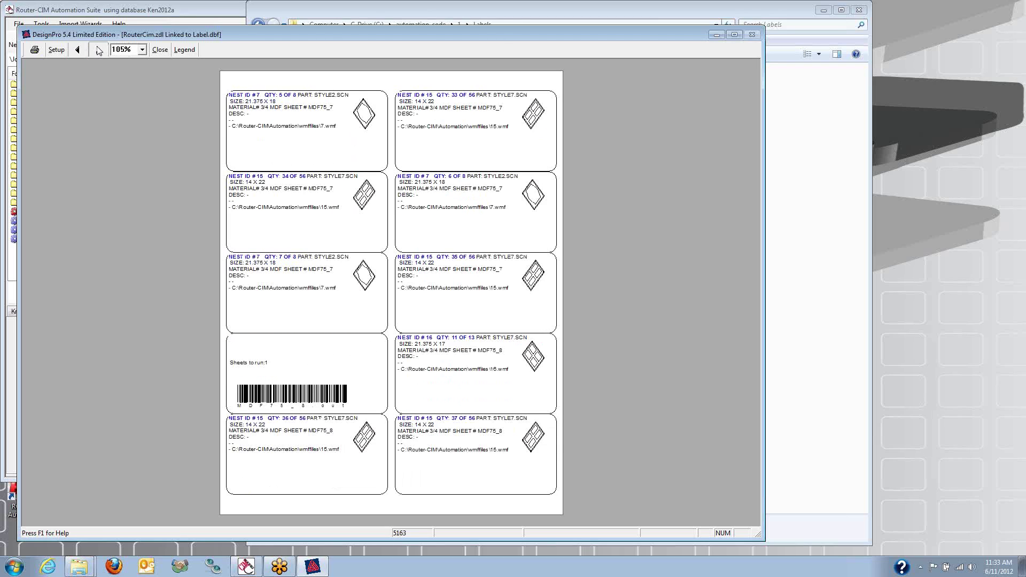
click(97, 51)
click(98, 51)
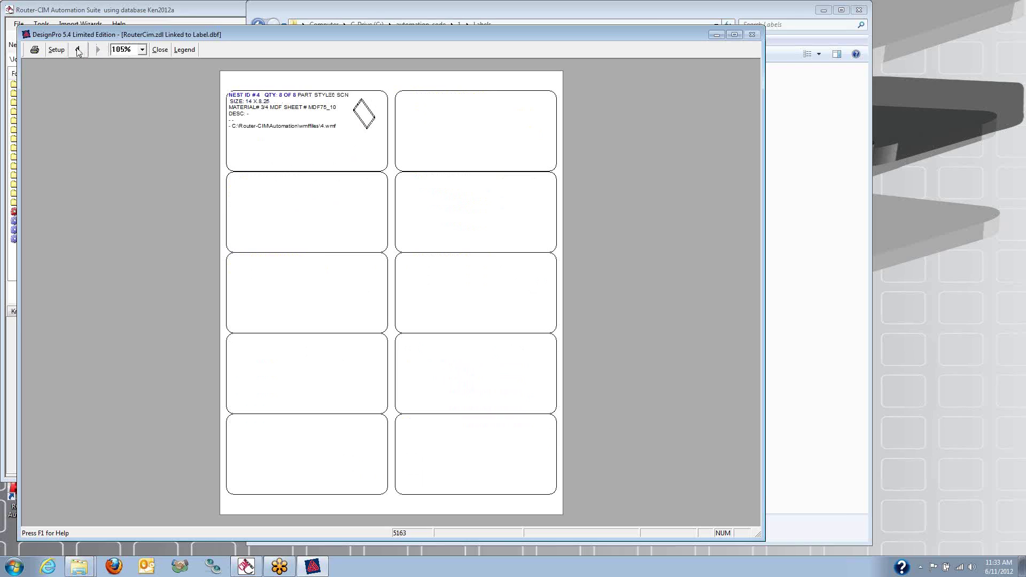
click(159, 49)
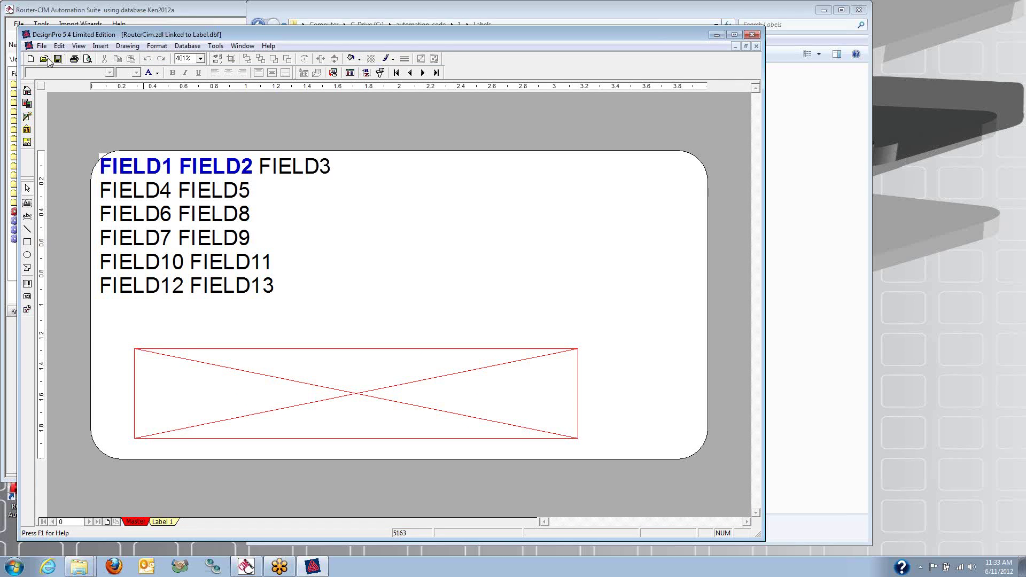
click(30, 59)
click(319, 353)
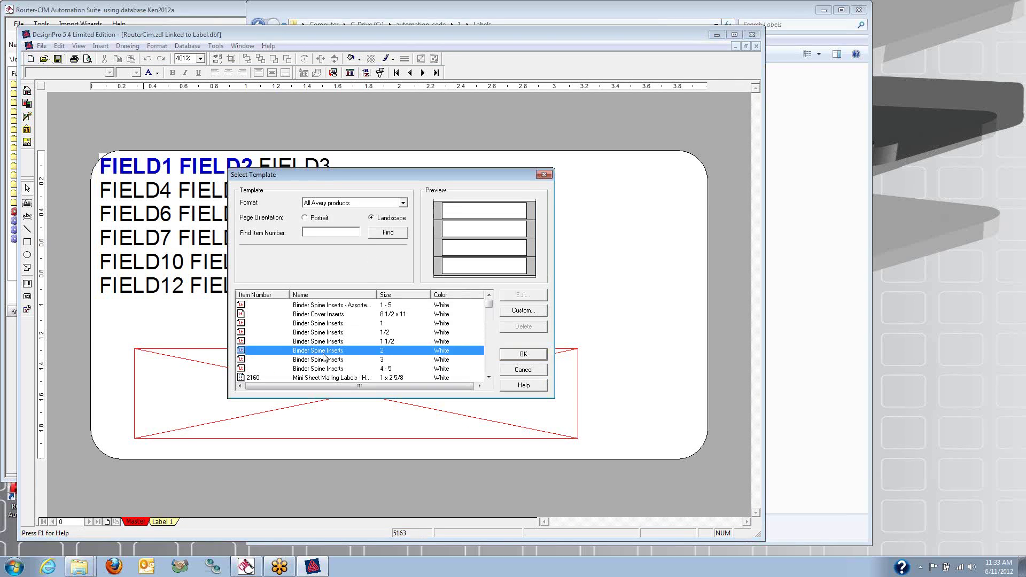
key(Down)
key(Down)
key(Down)
key(Down)
key(Down)
key(Down)
key(Down)
key(Down)
key(Down)
key(Down)
key(Down)
key(Down)
key(Down)
key(Down)
key(Down)
key(Down)
key(Down)
key(Down)
key(Down)
key(Down)
key(Down)
key(Down)
key(Down)
key(Down)
key(Down)
key(Down)
key(Down)
key(Down)
key(Down)
key(Down)
key(Down)
key(Down)
key(Down)
key(Down)
key(Down)
key(Down)
key(Down)
key(Down)
key(Down)
key(Down)
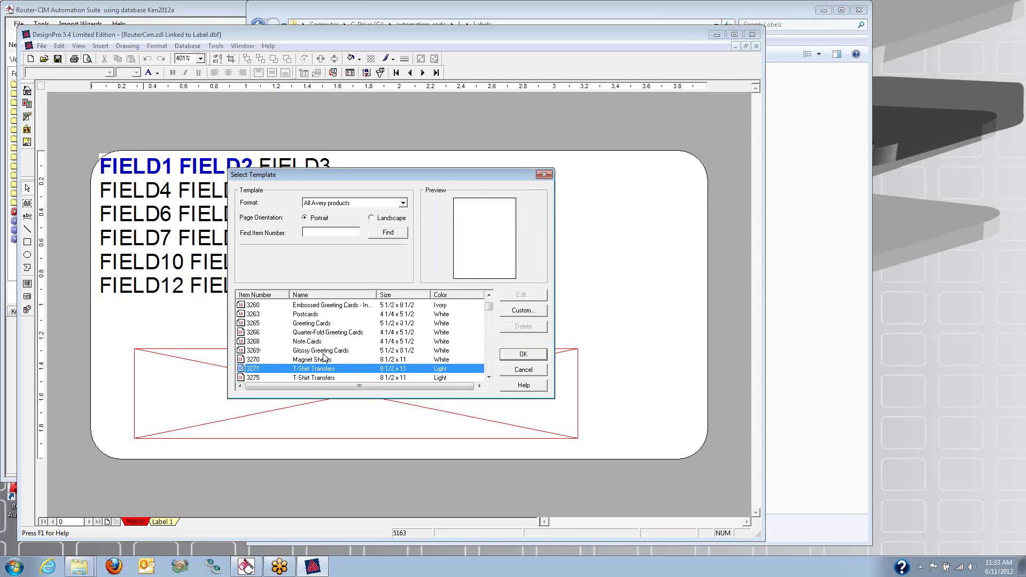
key(Down)
key(Down)
key(Down)
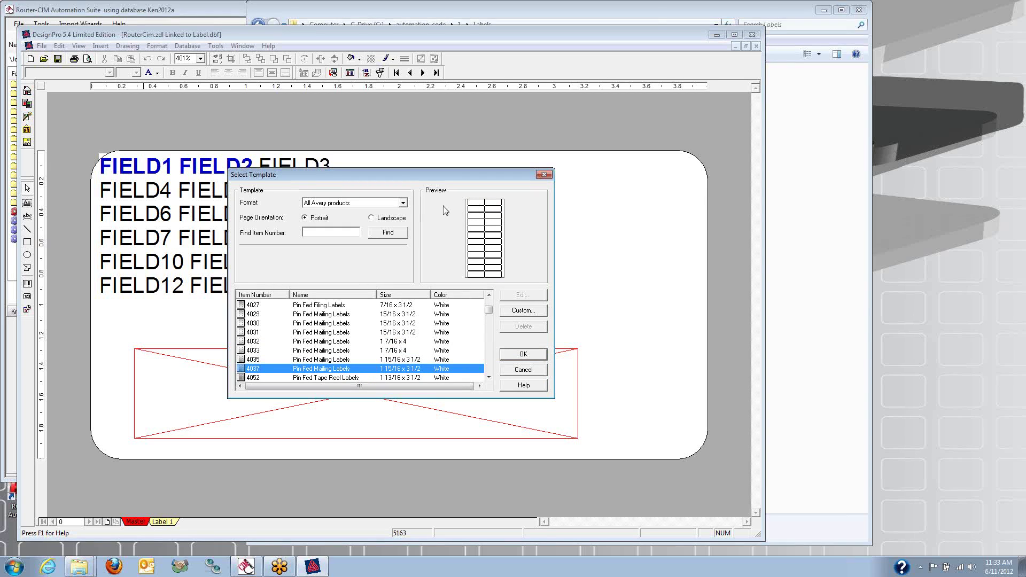
click(527, 370)
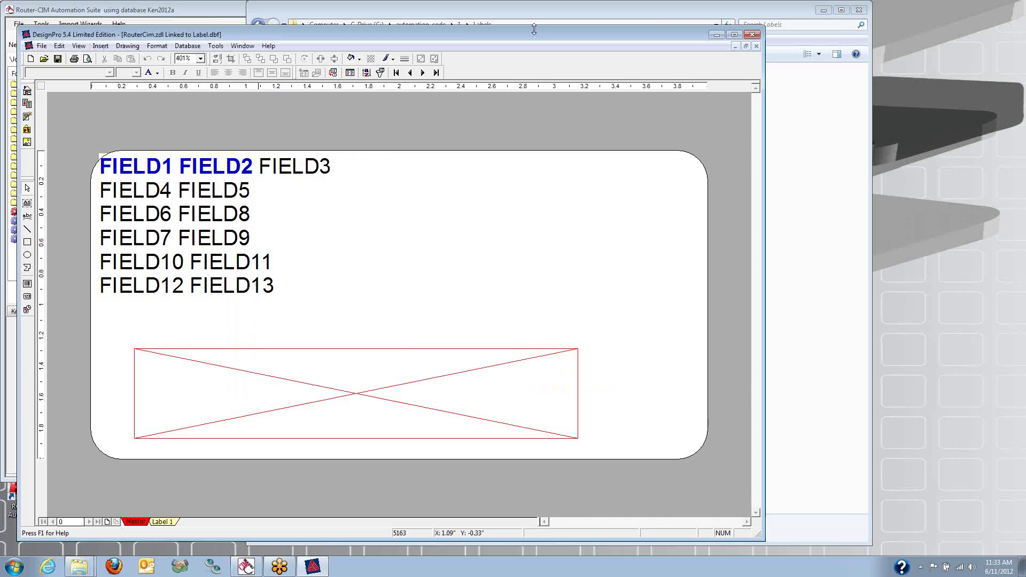
Close DesignPro, then open label.txt in Notepad, widen it to read the nest data, and close it
click(753, 35)
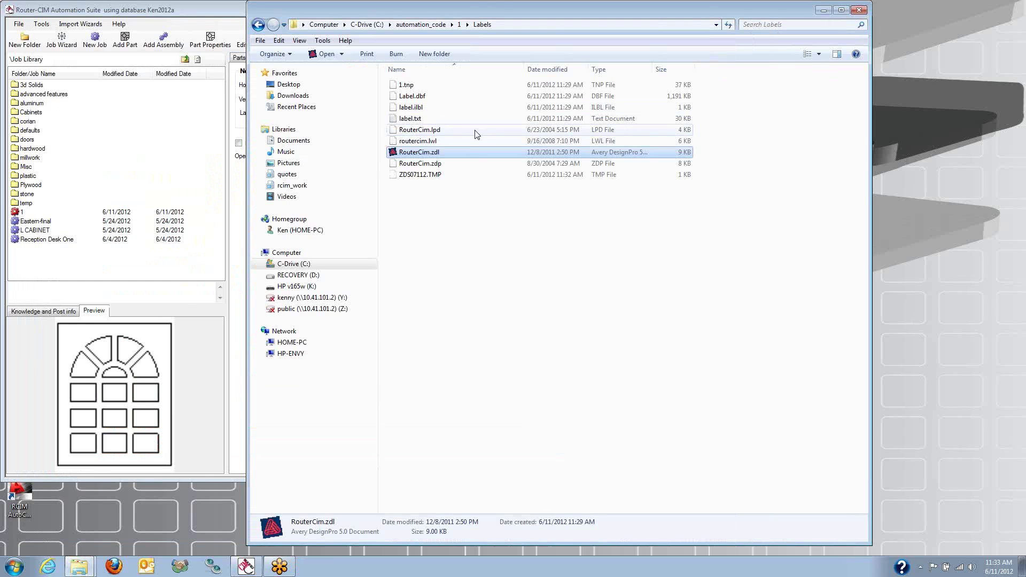
double_click(409, 121)
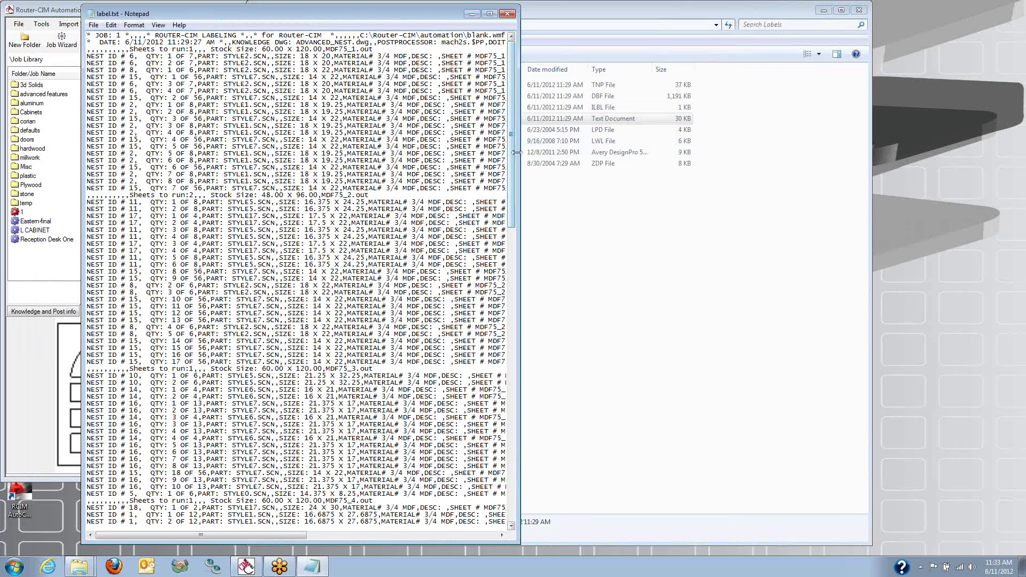
drag(519, 159, 945, 159)
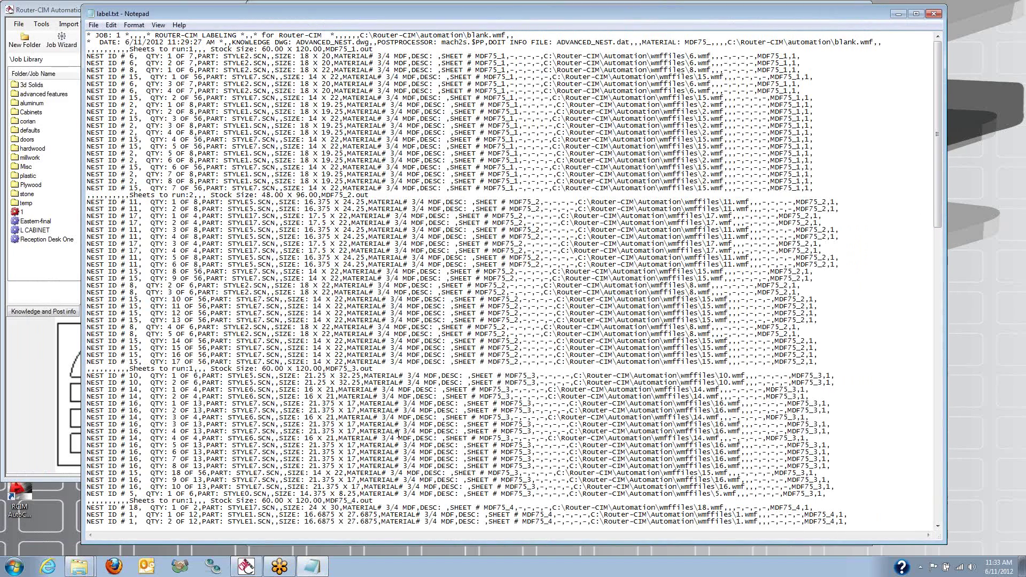
click(936, 16)
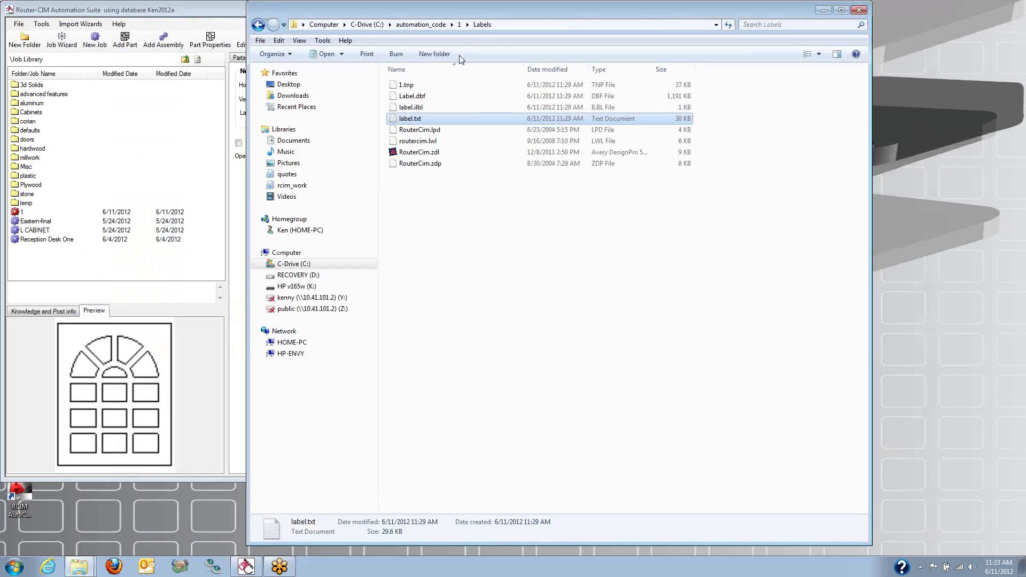
Go back to folder 1 and open SummaryReport\1.xls in Excel
click(258, 24)
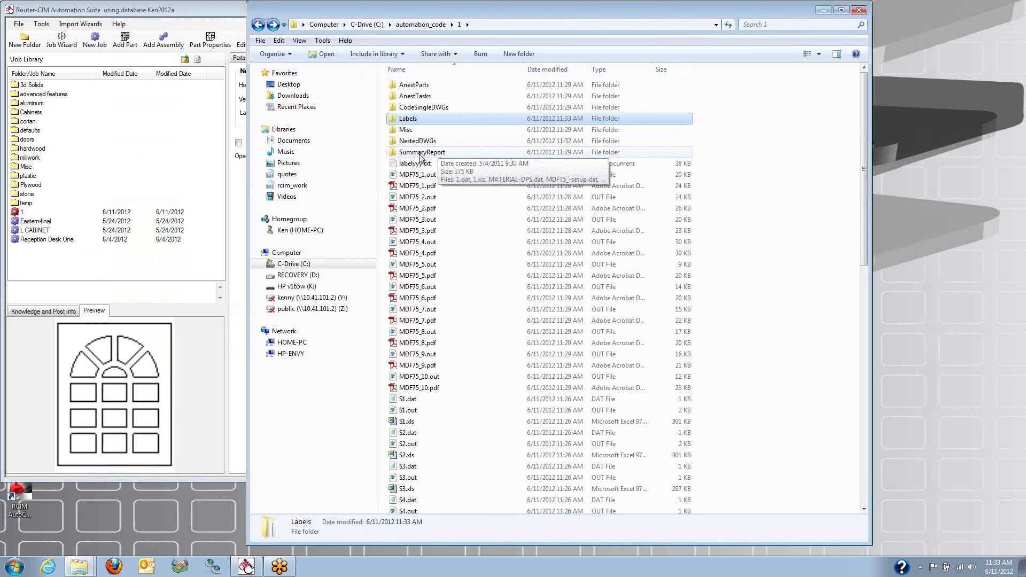
double_click(422, 152)
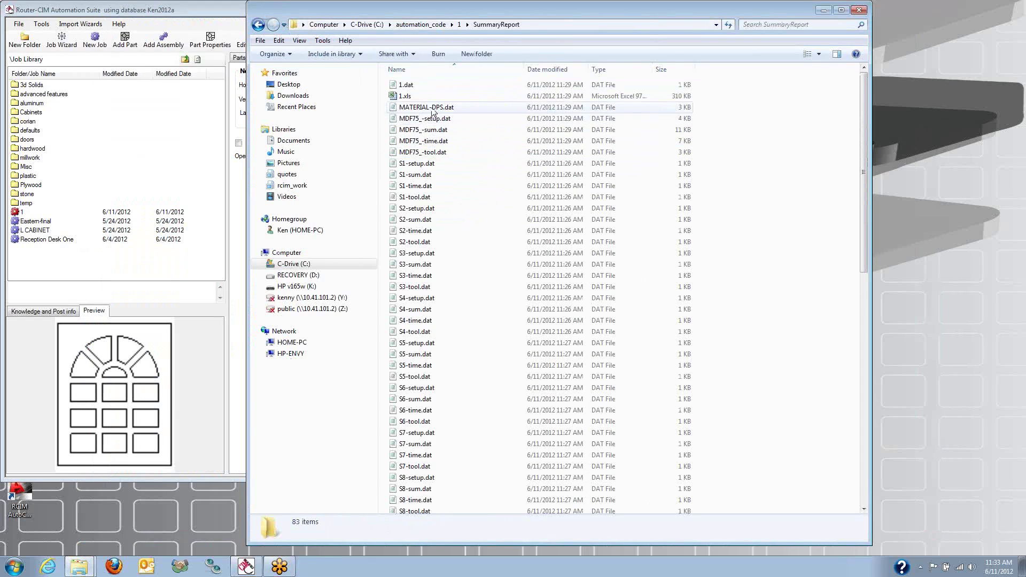
double_click(405, 95)
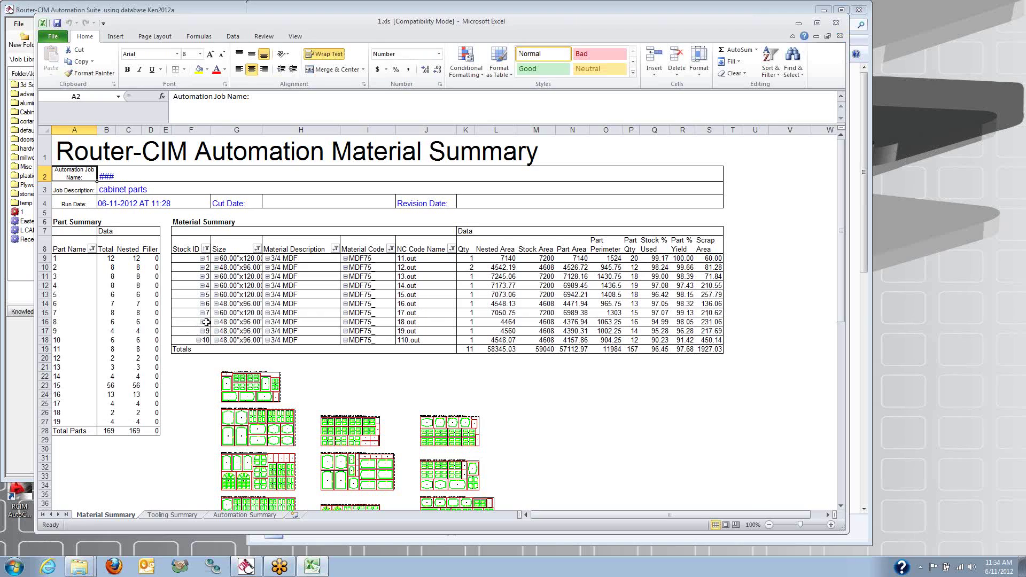
Scroll through the Material Summary nest yields, then switch to the Tooling Summary sheet
scroll(239, 312, down, 1)
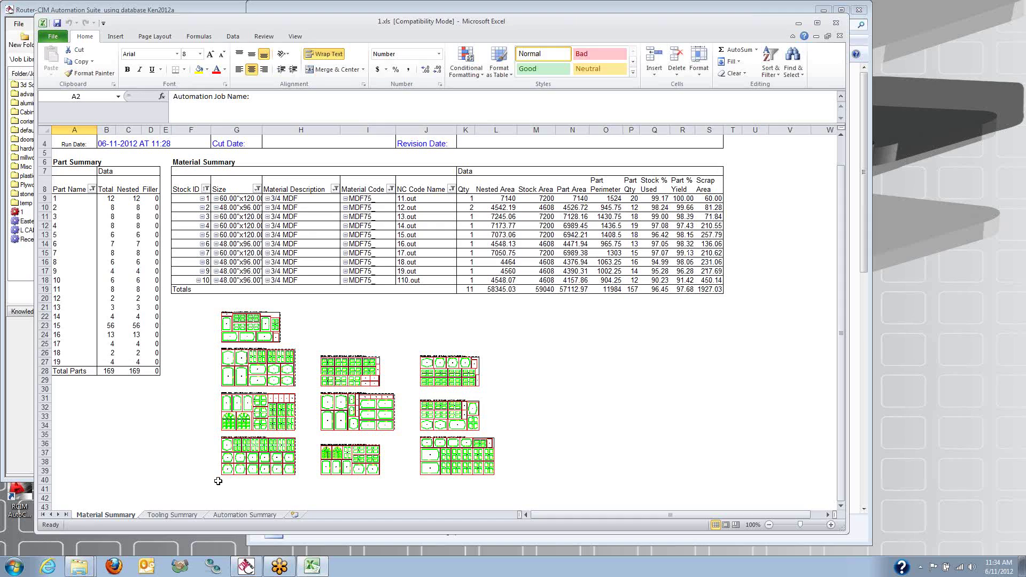
click(178, 515)
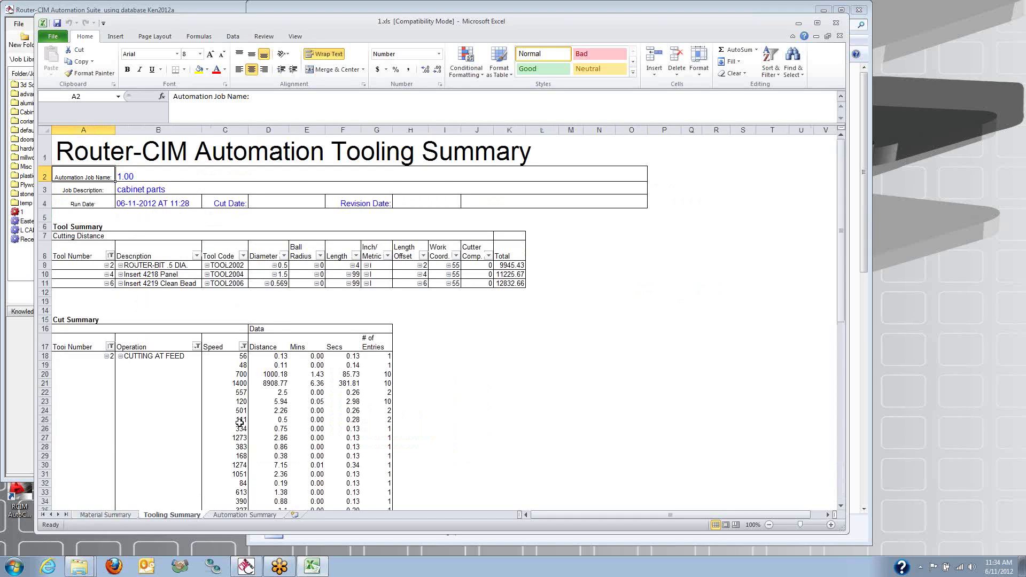
scroll(240, 422, down, 1)
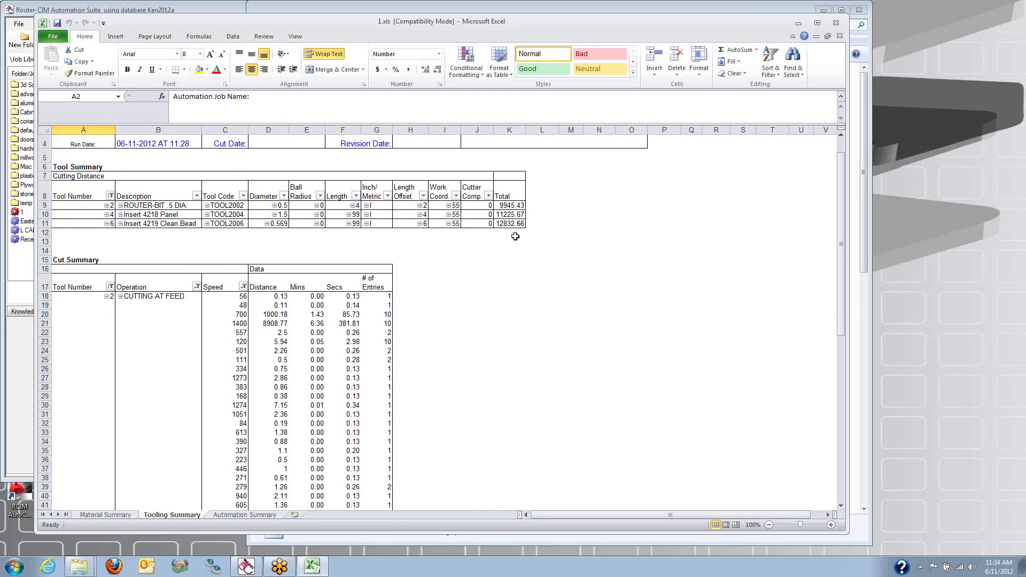
scroll(237, 377, down, 4)
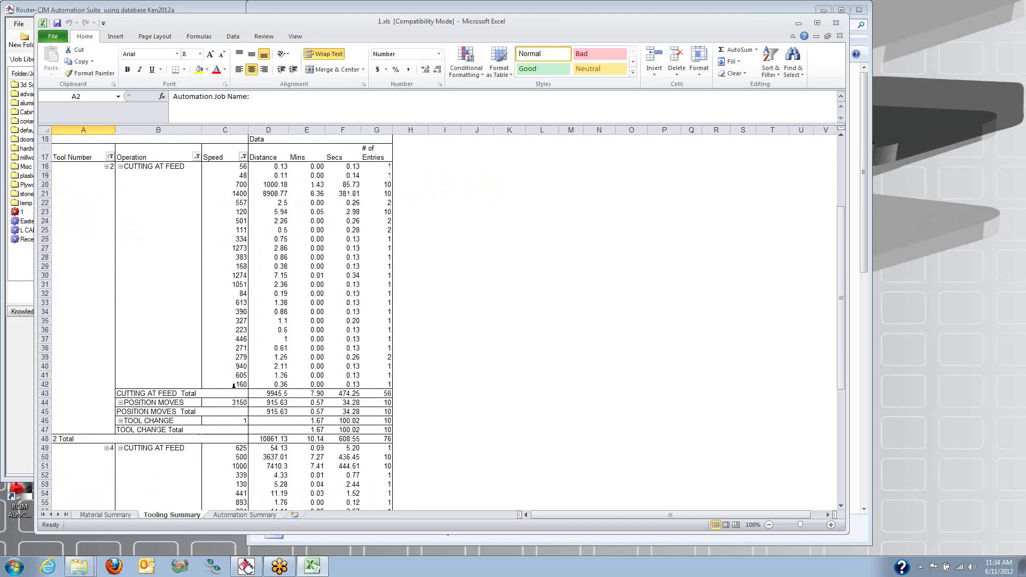
mouse_move(234, 385)
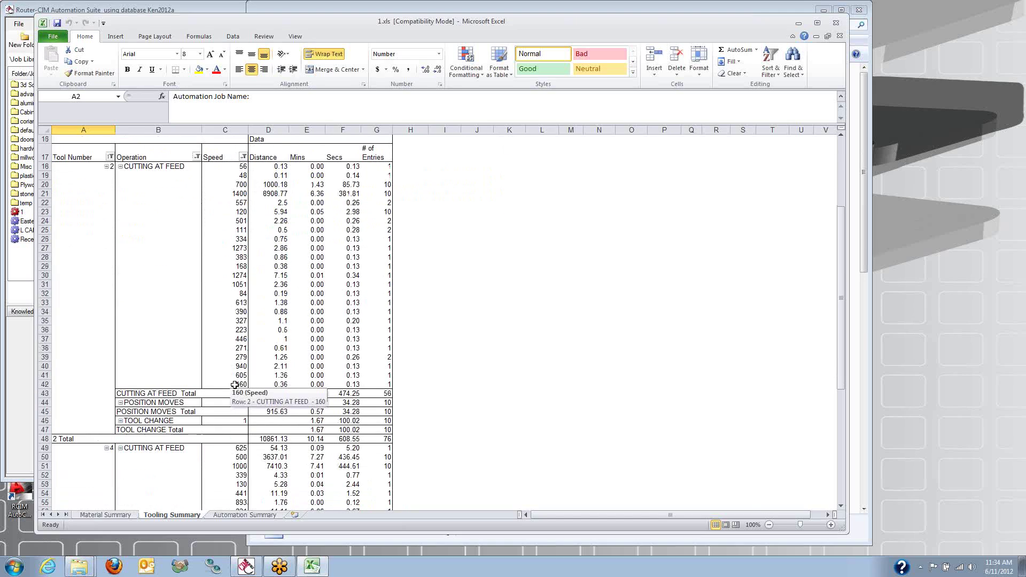
click(236, 194)
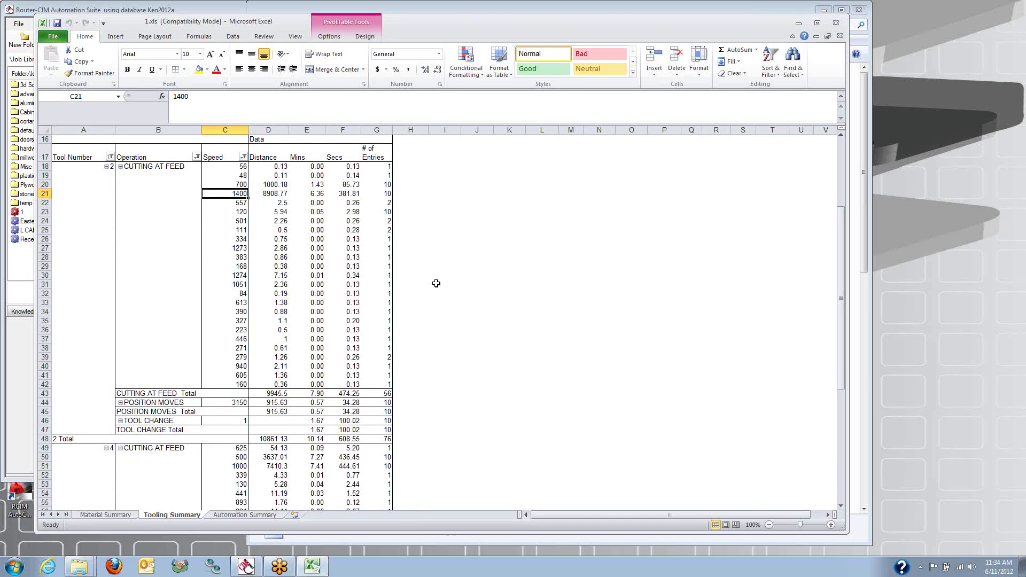
scroll(437, 283, down, 6)
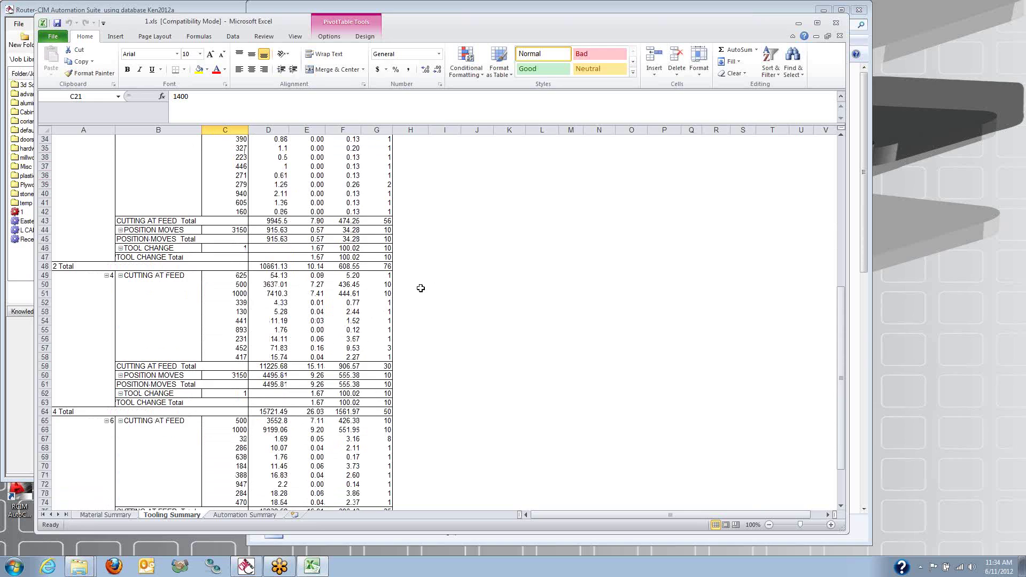
scroll(420, 289, down, 3)
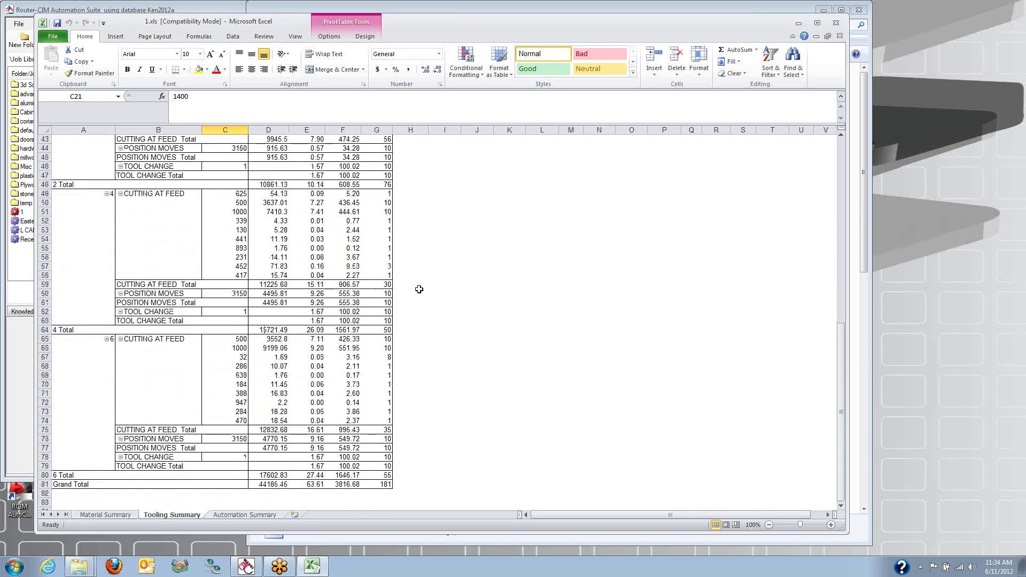
Review the Automation Summary cycle times (67.53 total), return to Material Summary, and close Excel
click(258, 514)
scroll(481, 307, down, 3)
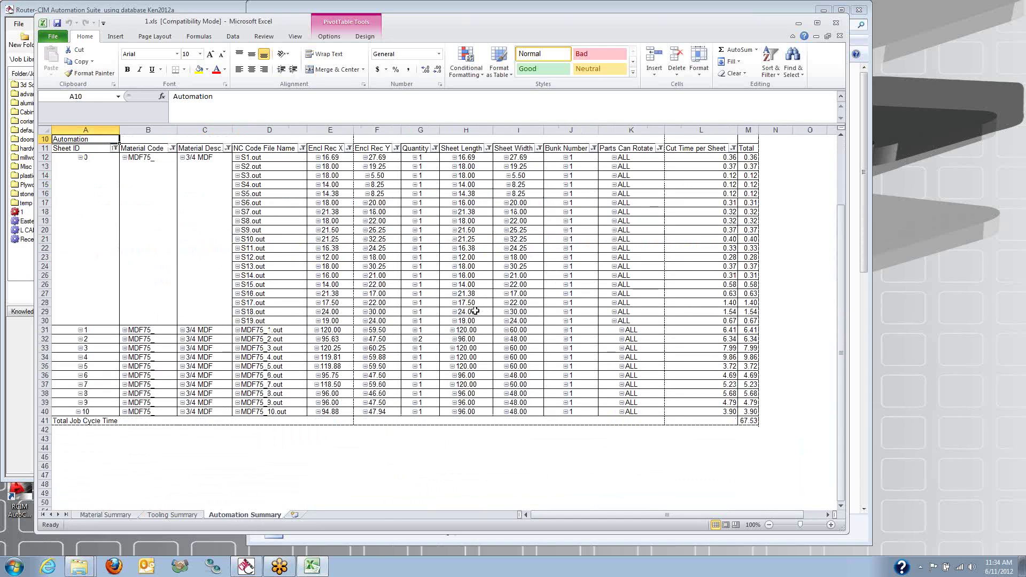
scroll(666, 304, down, 3)
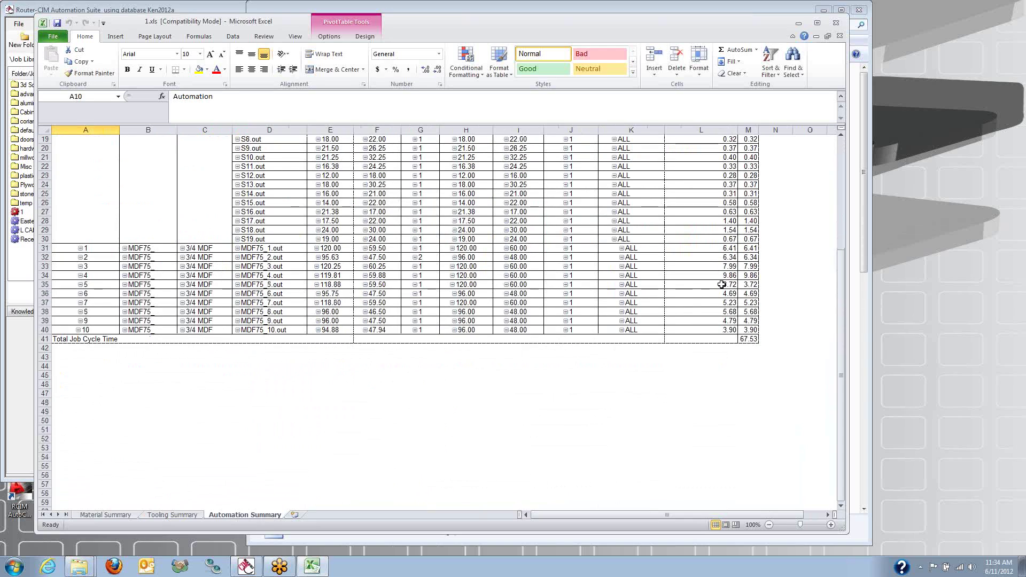
click(105, 515)
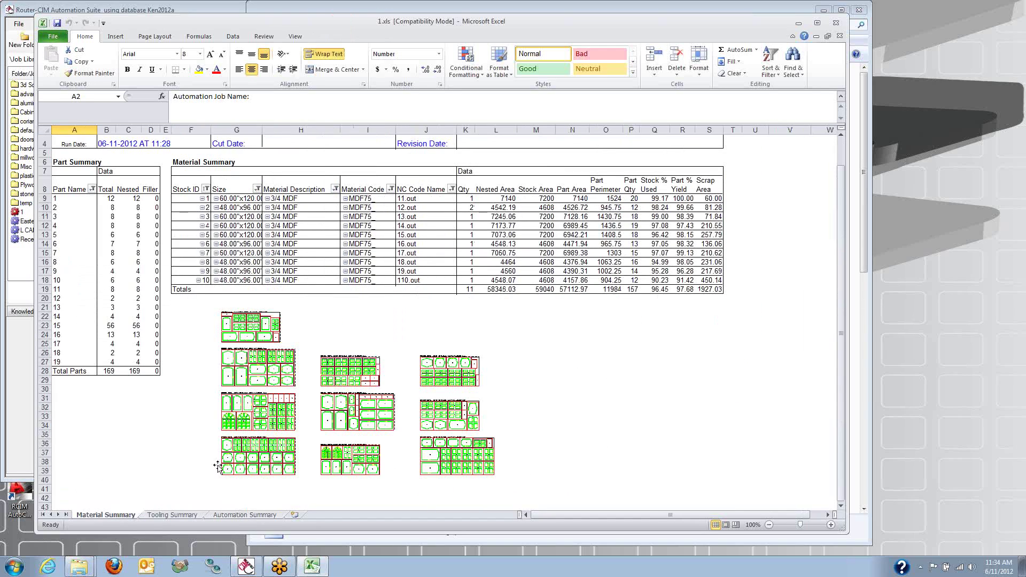
click(837, 23)
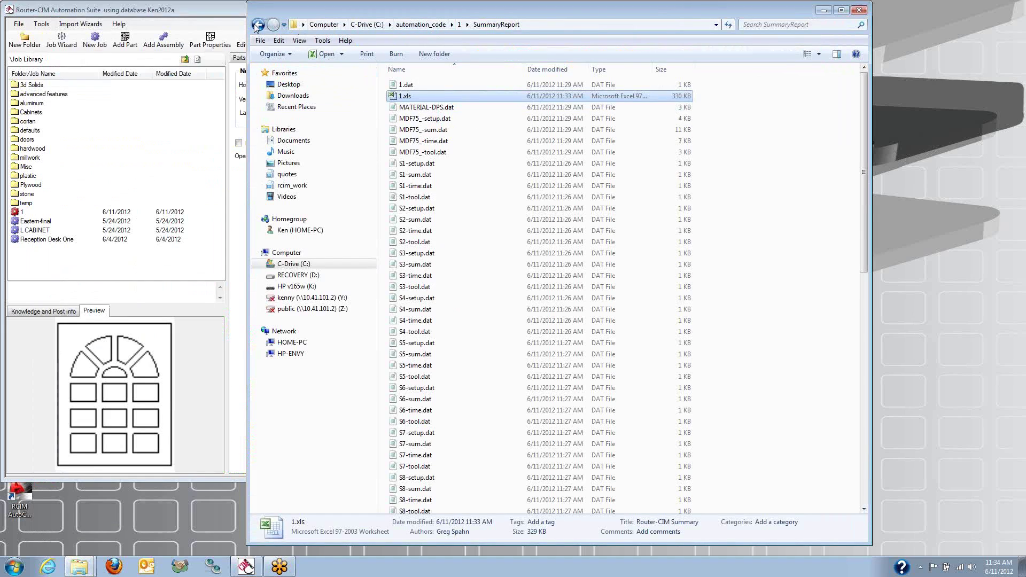
From job folder 1, view the MDF75_4.pdf nested door sheet, then close Adobe Reader
click(258, 24)
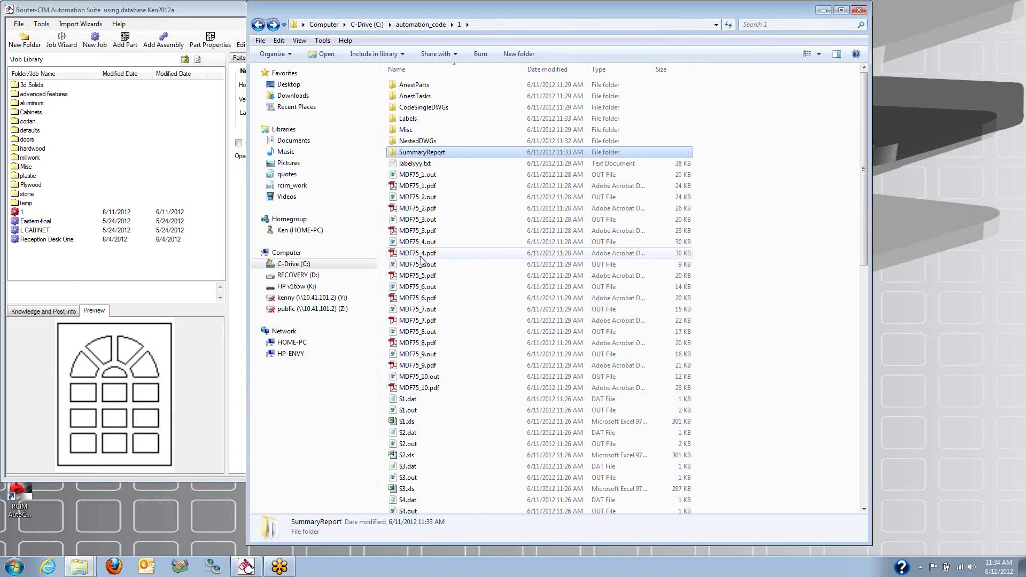
double_click(409, 253)
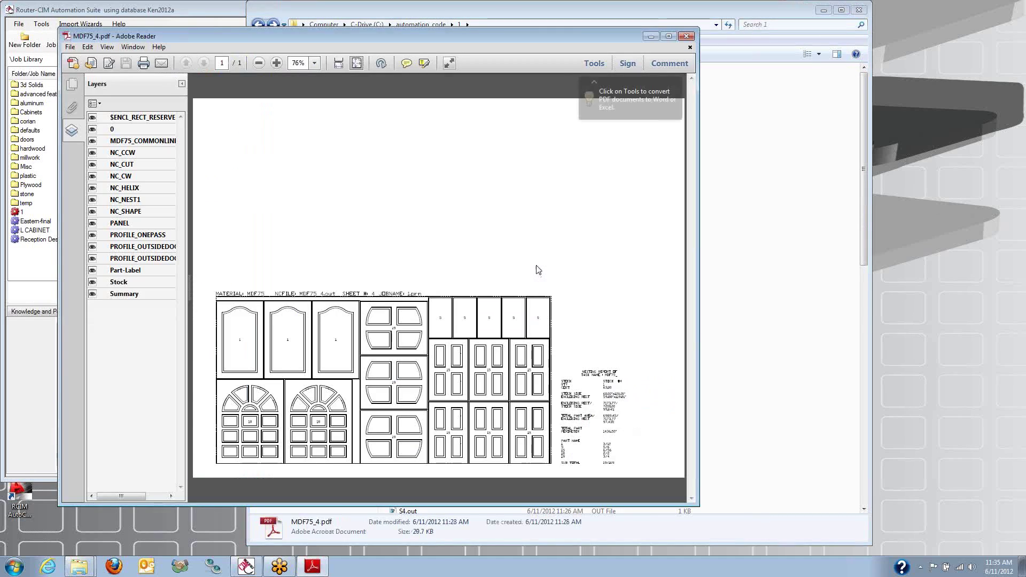
click(687, 36)
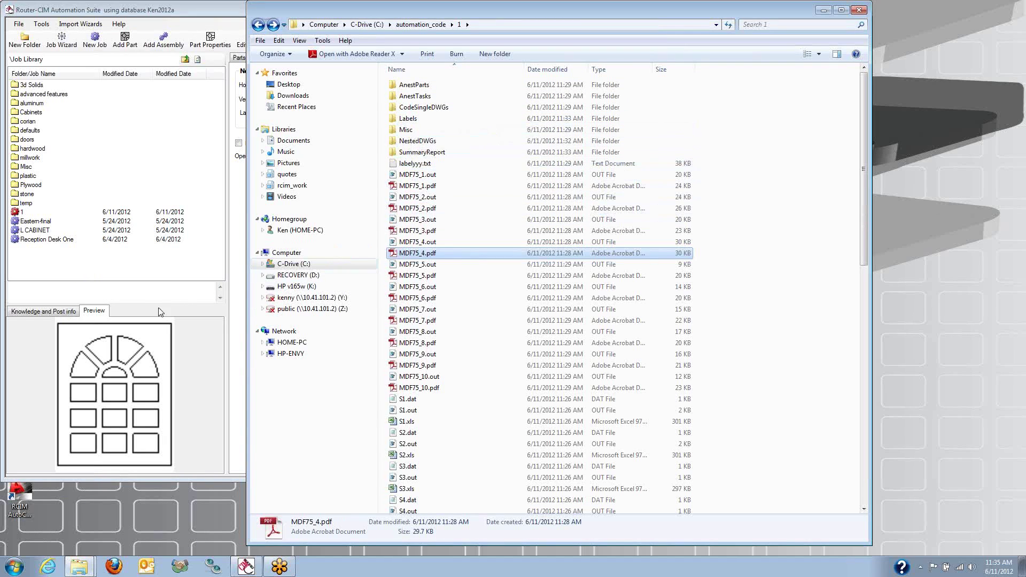
Restore Router-CIM from the taskbar and dismiss job 1's Job Status report with OK
double_click(23, 213)
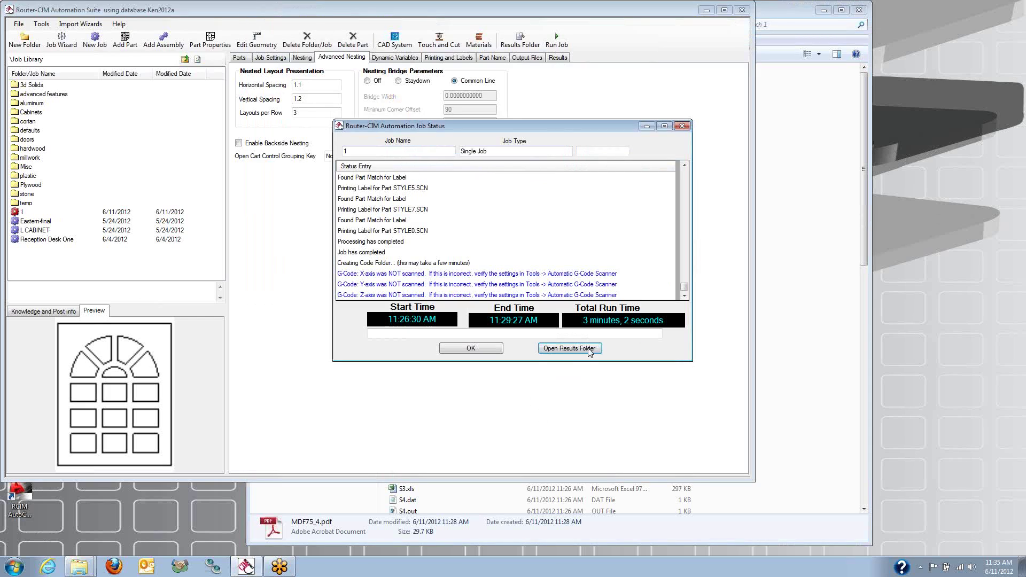
click(484, 353)
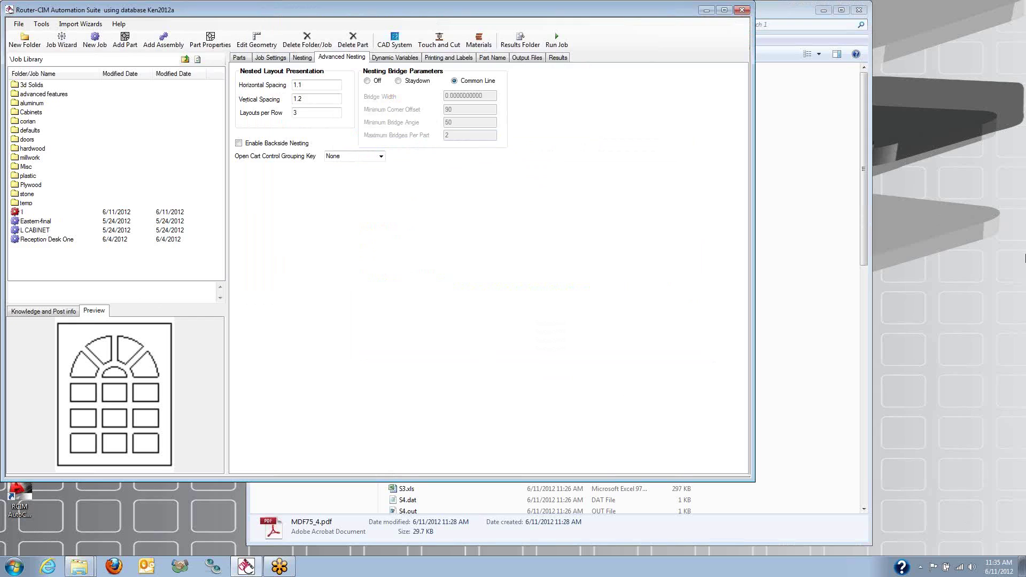